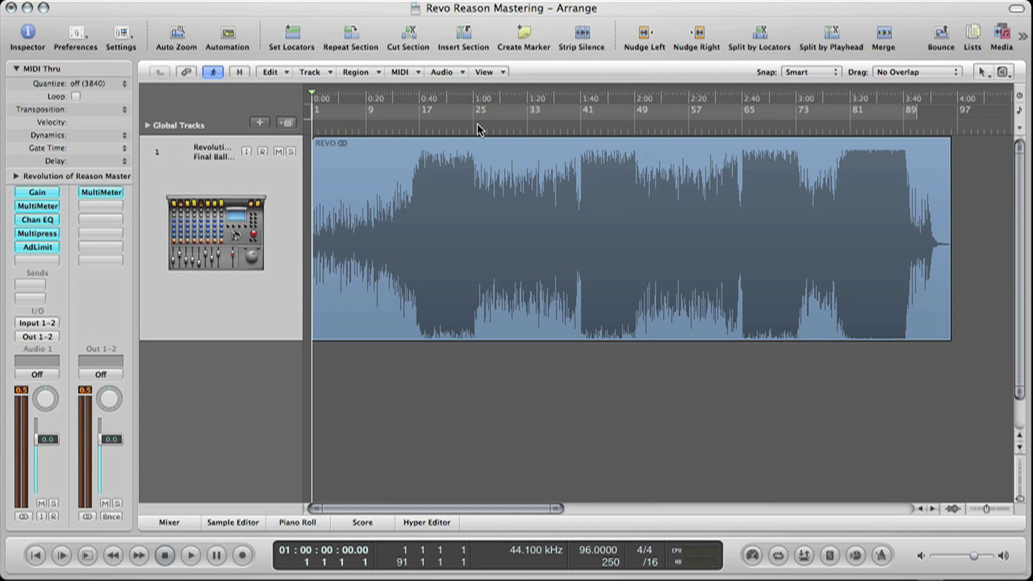
# Step: Mark a cycle range from bar 25 to bar 49 and switch cycle mode off
pyautogui.moveTo(473, 119); pyautogui.dragTo(635, 103)
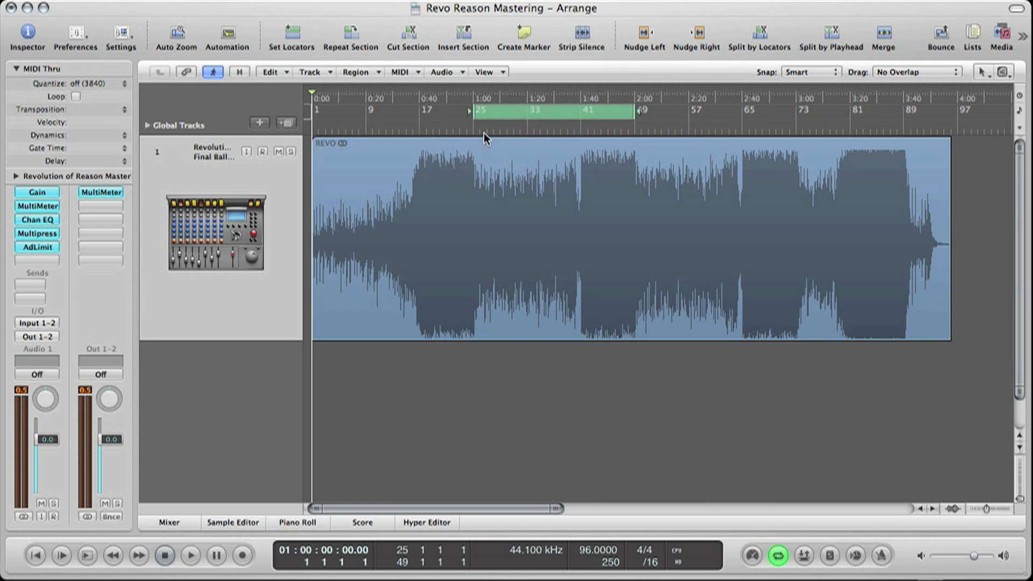
pyautogui.click(493, 118)
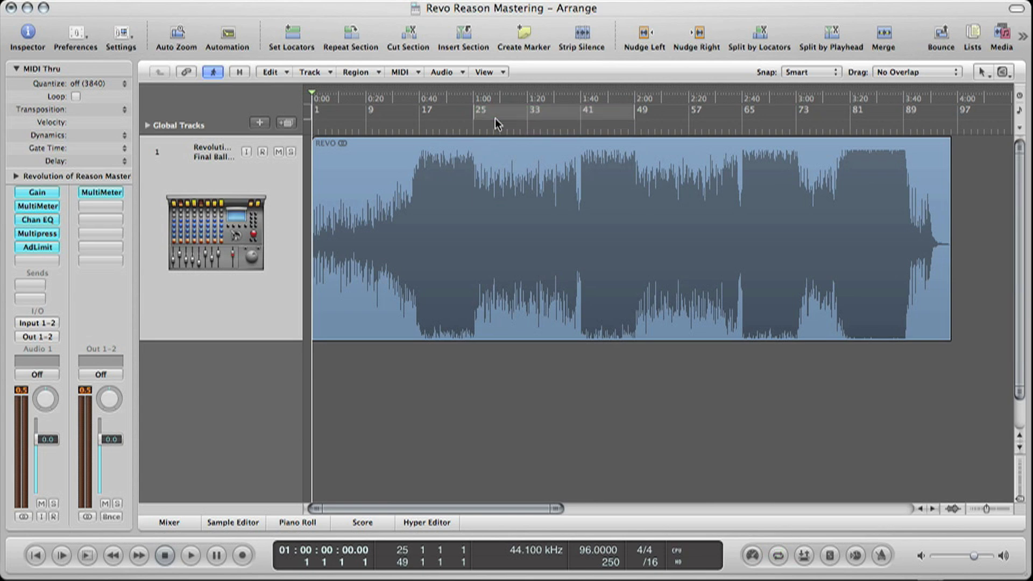
# Step: Play the track from about bar 23 to check the transition approaching bar 25
pyautogui.click(473, 128)
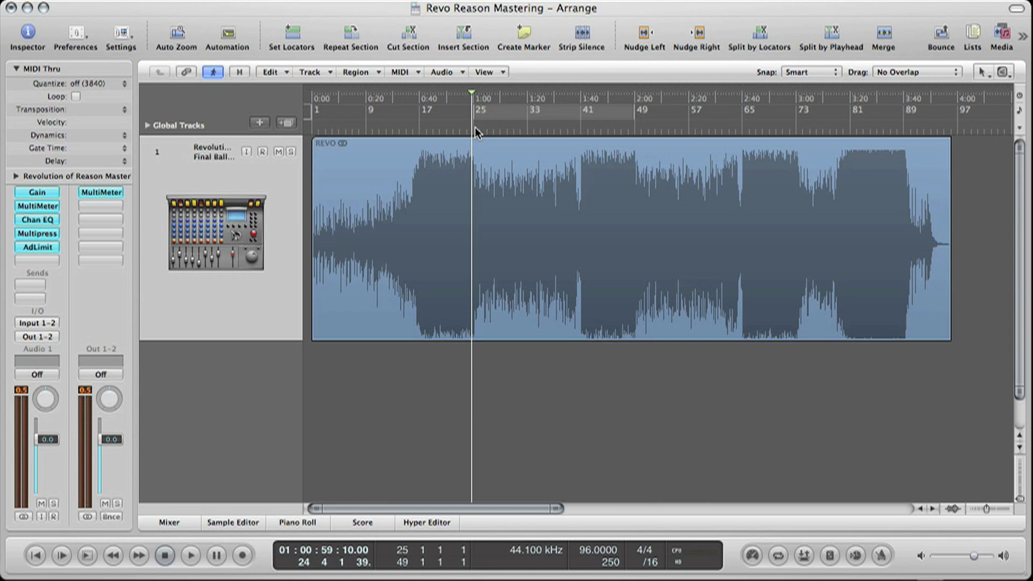
pyautogui.hotkey('ctrl', 'Right')
pyautogui.hotkey('ctrl', 'Left')
pyautogui.hotkey('ctrl', 'Right')
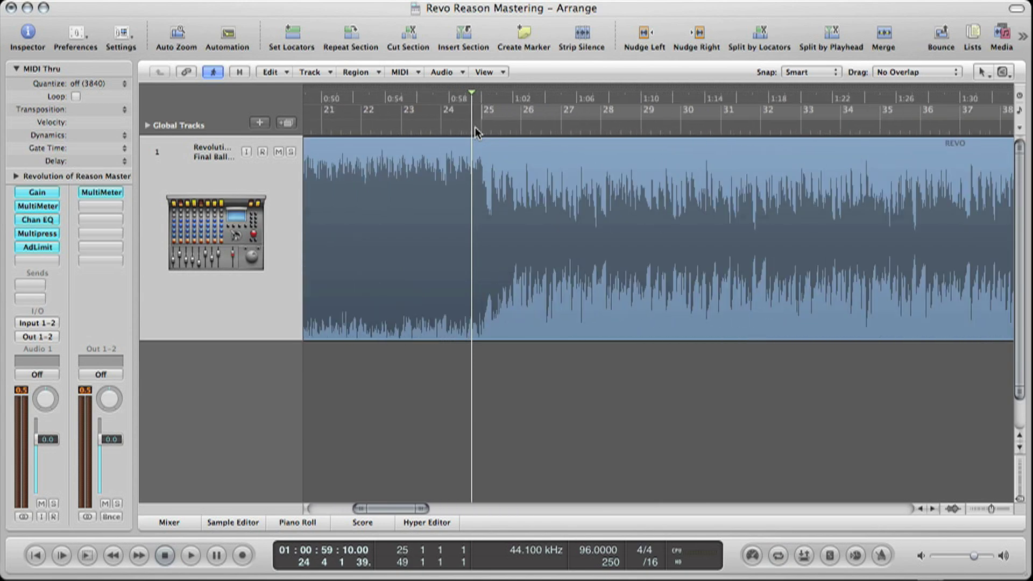
pyautogui.hotkey('ctrl', 'Right')
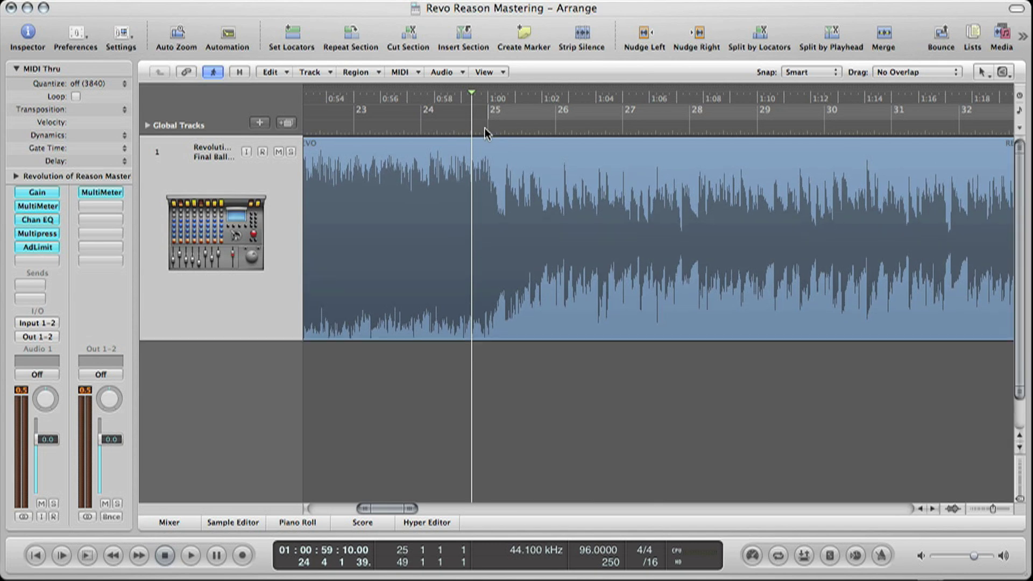
pyautogui.hotkey('ctrl', 'Left')
pyautogui.hotkey('ctrl', 'Left')
pyautogui.click(415, 135)
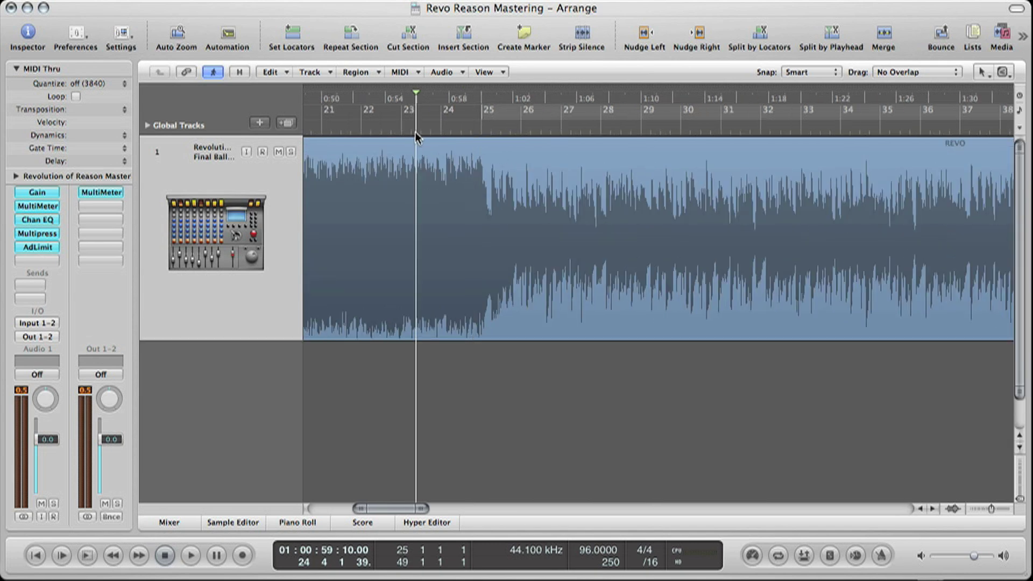
pyautogui.press('space')
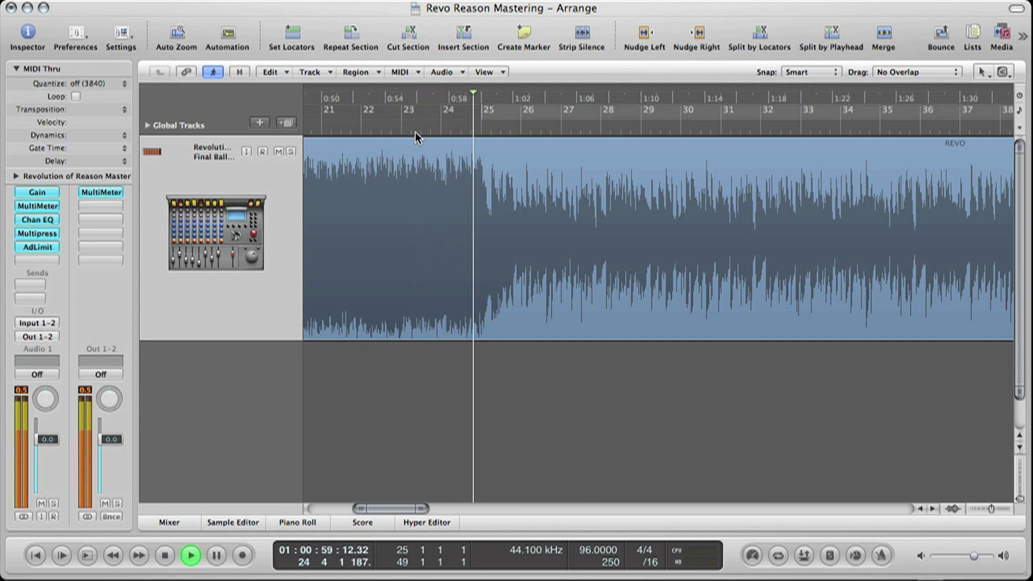
pyautogui.press('space')
# Step: Split the REVO region at bar 25 with the playhead placed exactly on the bar line
pyautogui.click(484, 131)
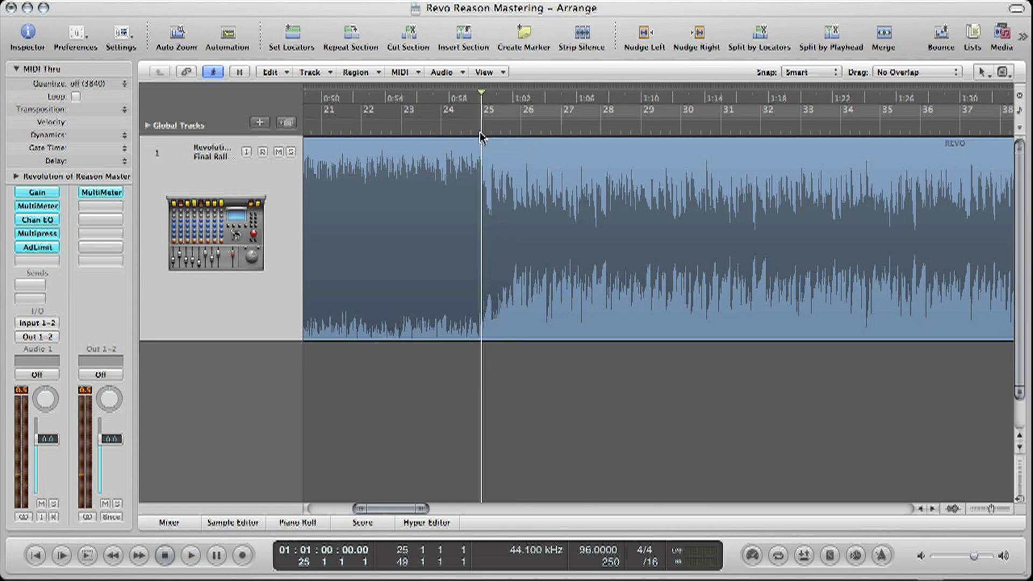
pyautogui.hotkey('ctrl', 'Right')
pyautogui.hotkey('ctrl', 'Right')
pyautogui.hotkey('ctrl', 'Right')
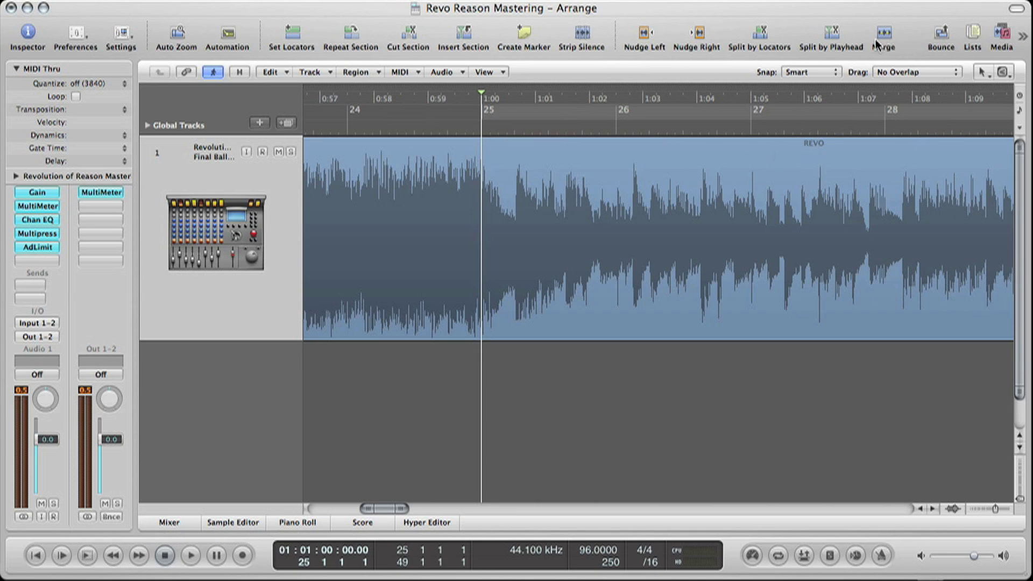
pyautogui.click(832, 37)
pyautogui.click(554, 215)
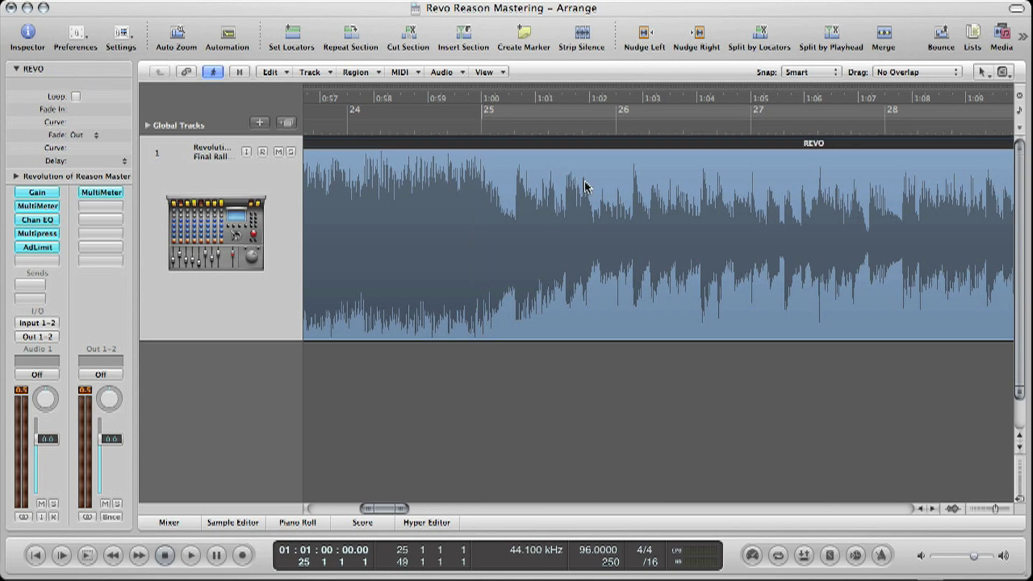
pyautogui.click(829, 41)
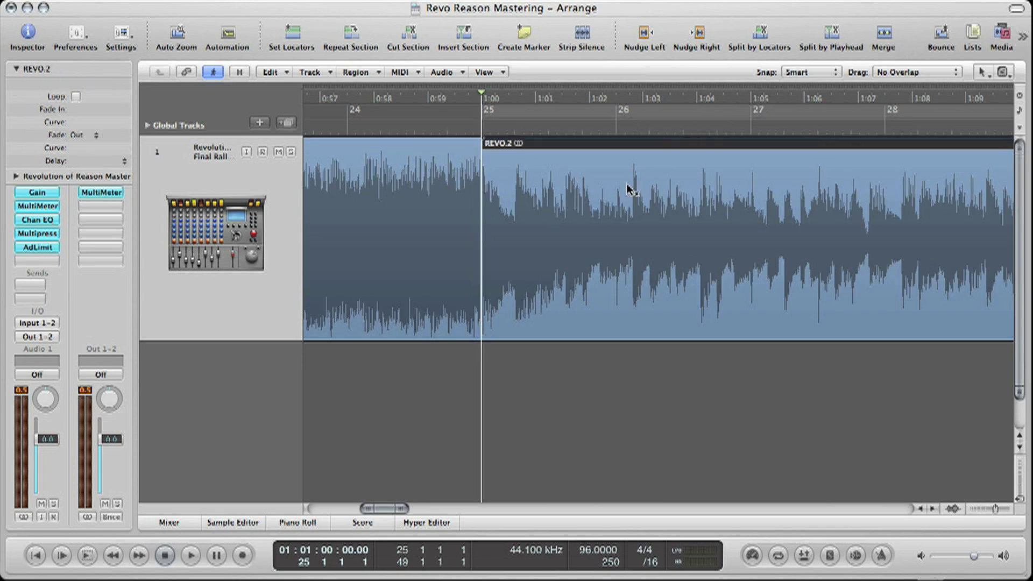
# Step: Play the passage leading into bar 49 to check the transition for the second cut
pyautogui.hotkey('ctrl', 'Left')
pyautogui.hotkey('ctrl', 'Left')
pyautogui.hotkey('ctrl', 'Left')
pyautogui.hotkey('ctrl', 'Left')
pyautogui.hotkey('ctrl', 'Left')
pyautogui.hotkey('ctrl', 'Left')
pyautogui.hotkey('ctrl', 'Left')
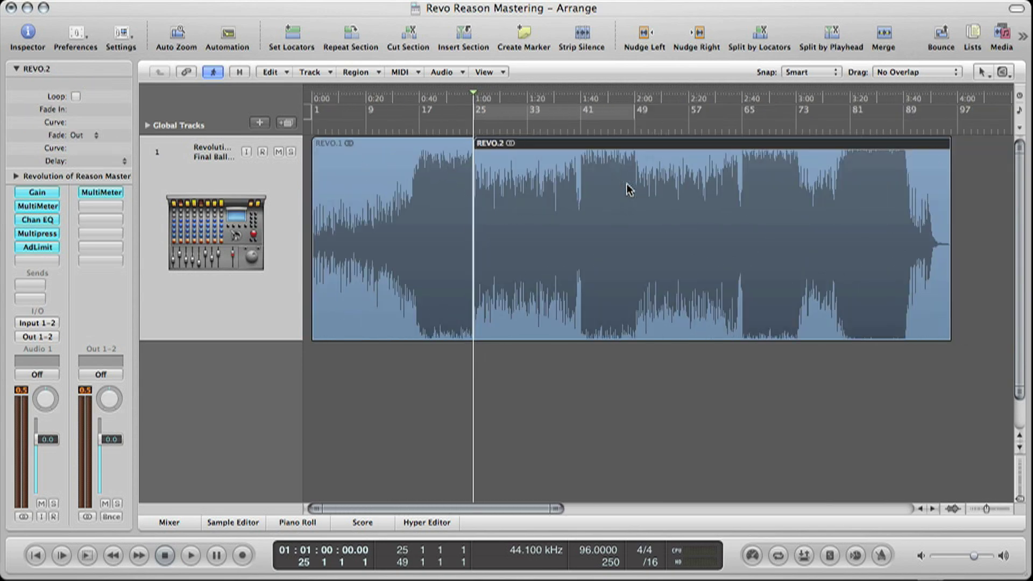
pyautogui.click(634, 132)
pyautogui.hotkey('ctrl', 'Right')
pyautogui.hotkey('ctrl', 'Right')
pyautogui.hotkey('ctrl', 'Right')
pyautogui.hotkey('ctrl', 'Right')
pyautogui.hotkey('ctrl', 'Right')
pyautogui.hotkey('ctrl', 'Right')
pyautogui.hotkey('ctrl', 'Right')
pyautogui.hotkey('ctrl', 'Right')
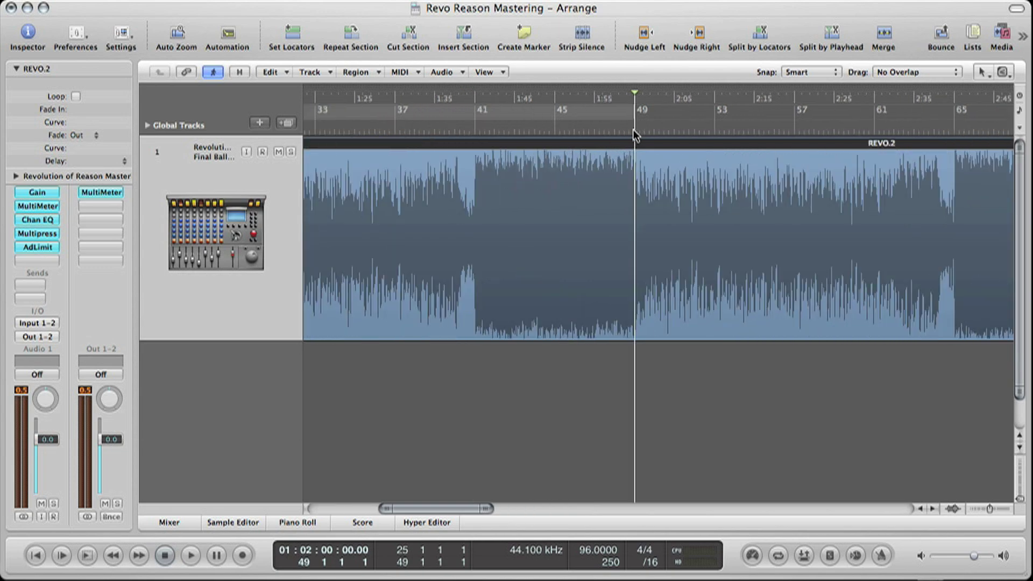
pyautogui.doubleClick(411, 131)
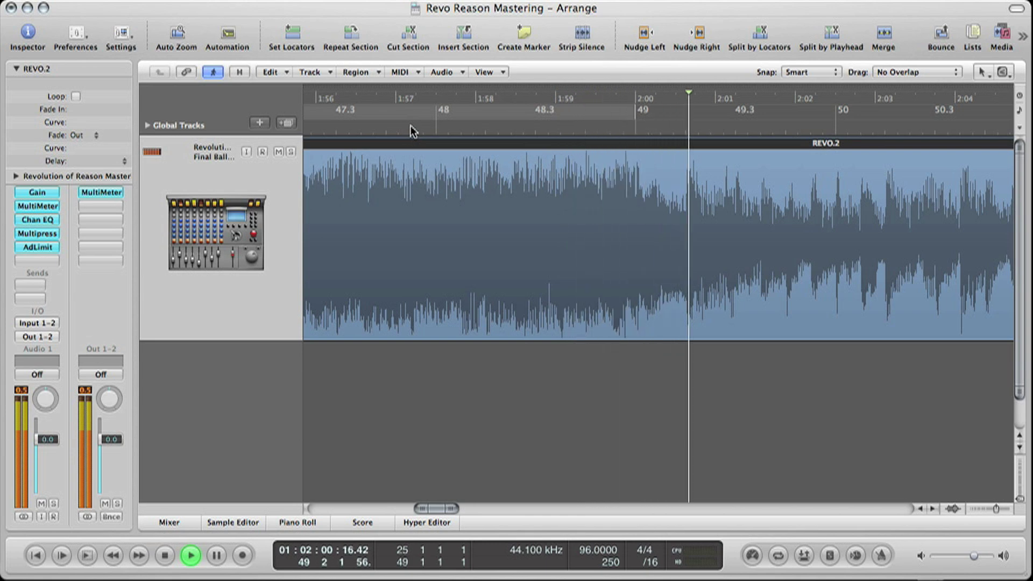
pyautogui.press('space')
# Step: Split the REVO.2 region at bar 49
pyautogui.click(636, 131)
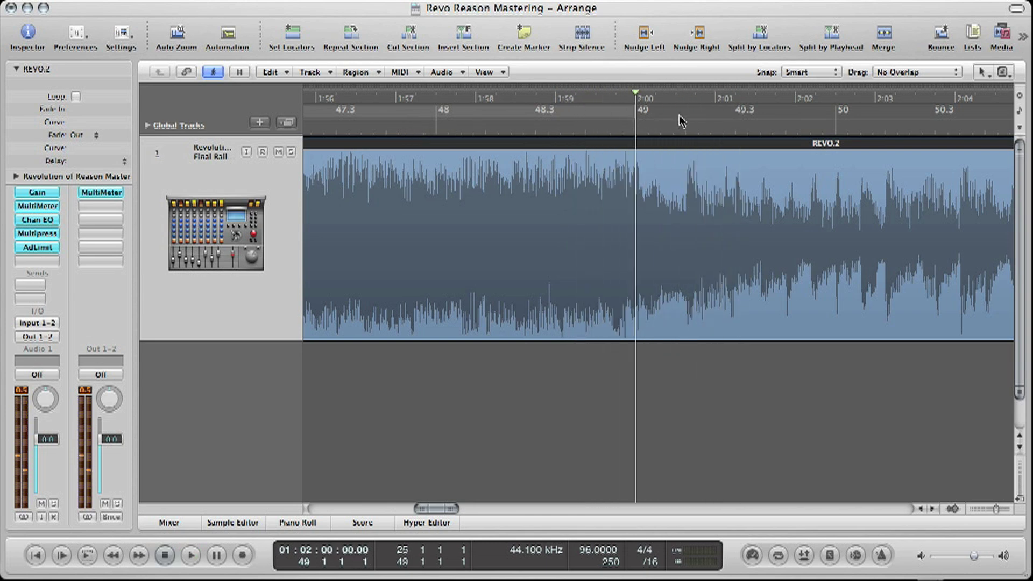
pyautogui.click(832, 35)
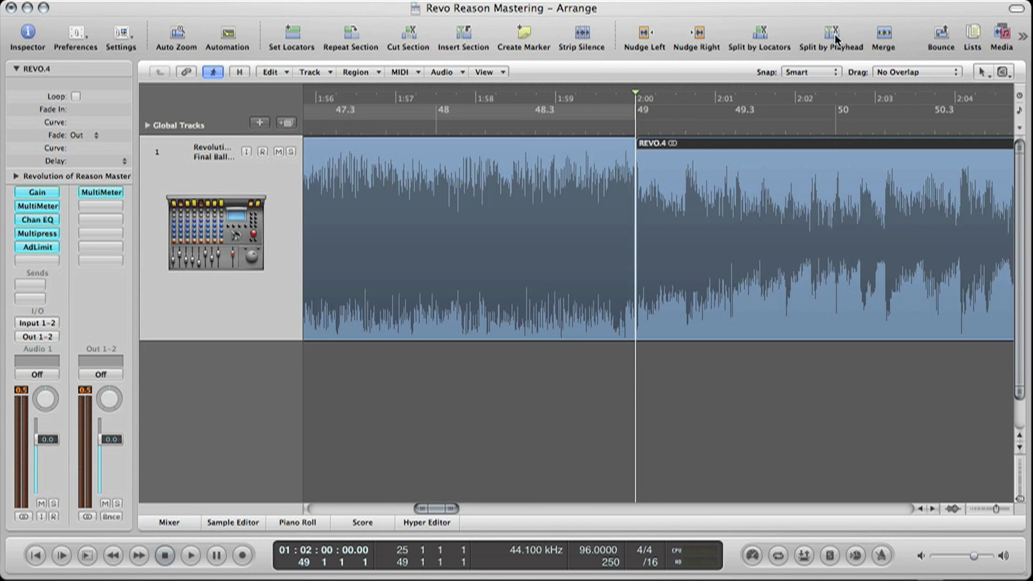
# Step: Delete the middle region between bars 25 and 49
pyautogui.hotkey('ctrl', 'Left')
pyautogui.hotkey('ctrl', 'Left')
pyautogui.hotkey('ctrl', 'Left')
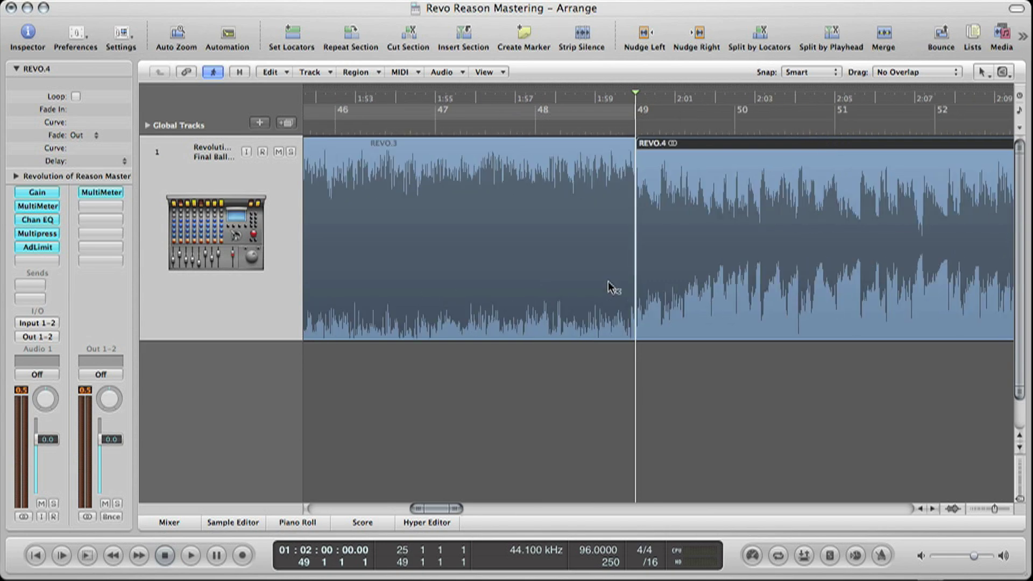
pyautogui.hotkey('ctrl', 'Left')
pyautogui.hotkey('ctrl', 'Left')
pyautogui.click(605, 282)
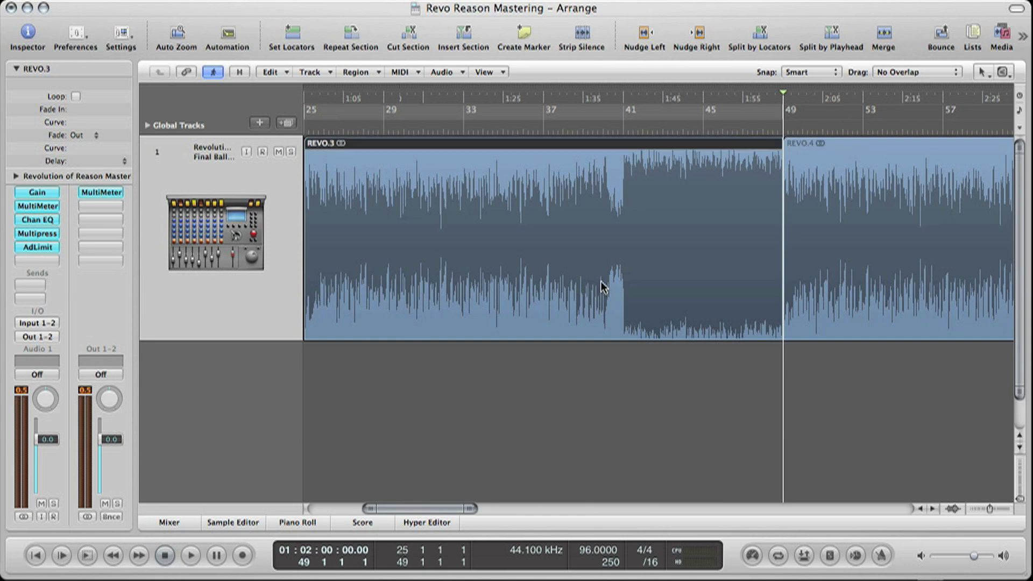
pyautogui.press('Delete')
# Step: Play the end of the first region past bar 25 to hear how the cut sounds
pyautogui.hscroll(-10, 603, 286)
pyautogui.hscroll(3, 708, 265)
pyautogui.click(605, 141)
pyautogui.doubleClick(603, 130)
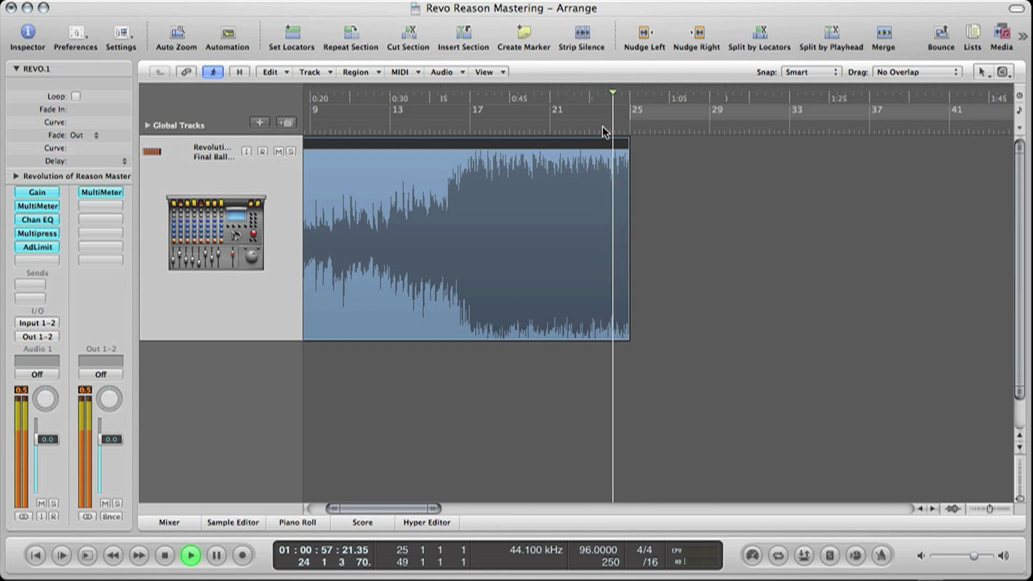
pyautogui.press('super+Right')
pyautogui.press('super+Right')
pyautogui.press('super+Right')
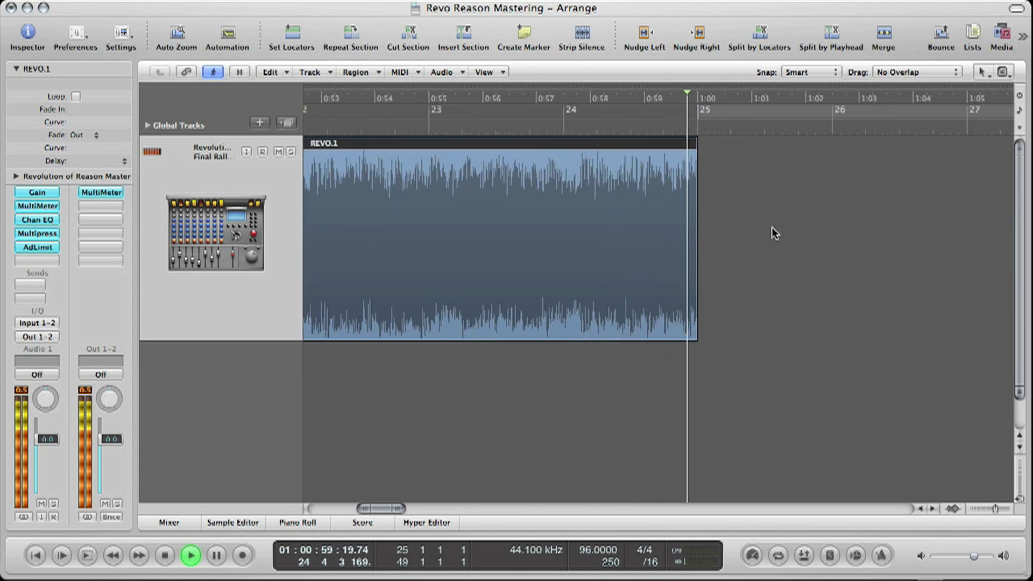
pyautogui.press('space')
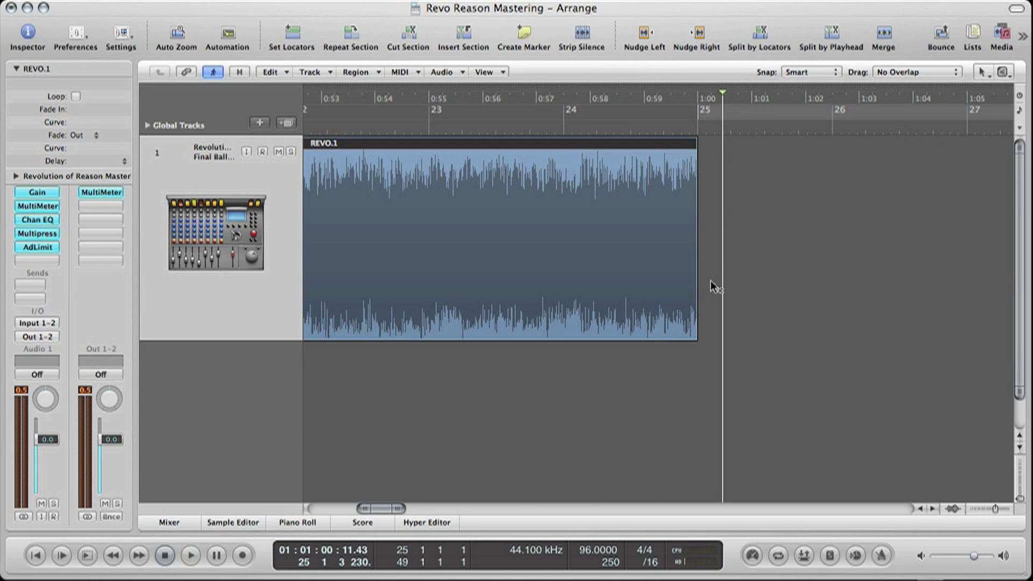
# Step: Draw a fade-out of about 2526 over the last bar of the first region and play it back
pyautogui.moveTo(709, 287)
pyautogui.mouseDown()
pyautogui.moveTo(421, 308)
pyautogui.moveTo(570, 302)
pyautogui.moveTo(561, 301)
pyautogui.mouseUp()
pyautogui.click(467, 134)
pyautogui.press('space')
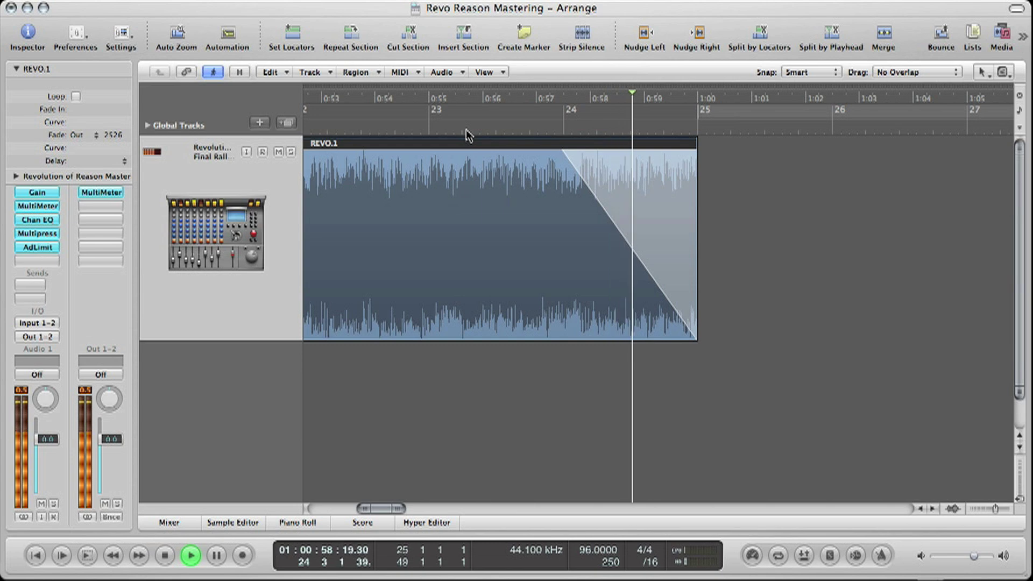
pyautogui.press('space')
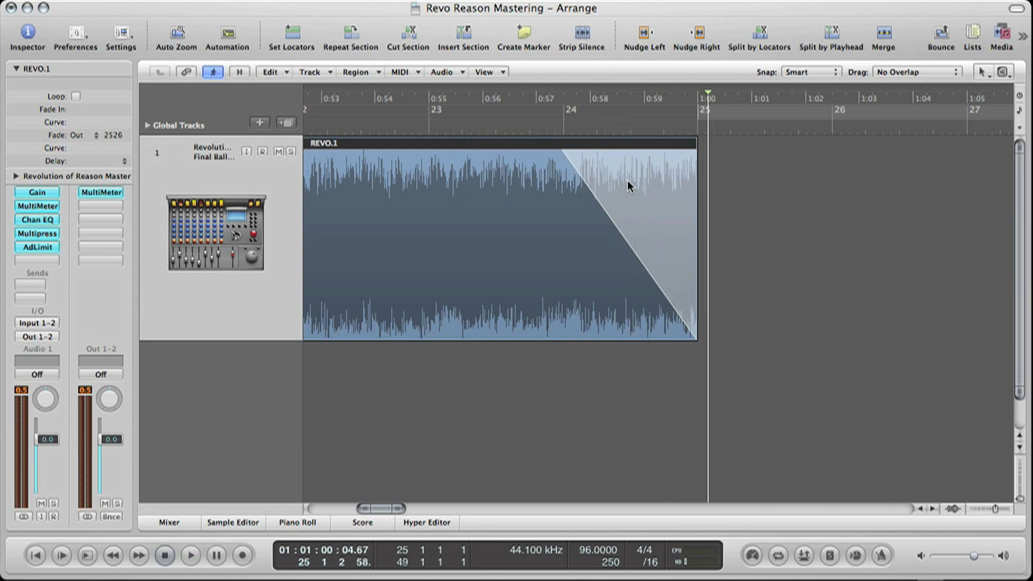
# Step: Undo the long fade-out on the first region
pyautogui.hscroll(-20, 630, 186)
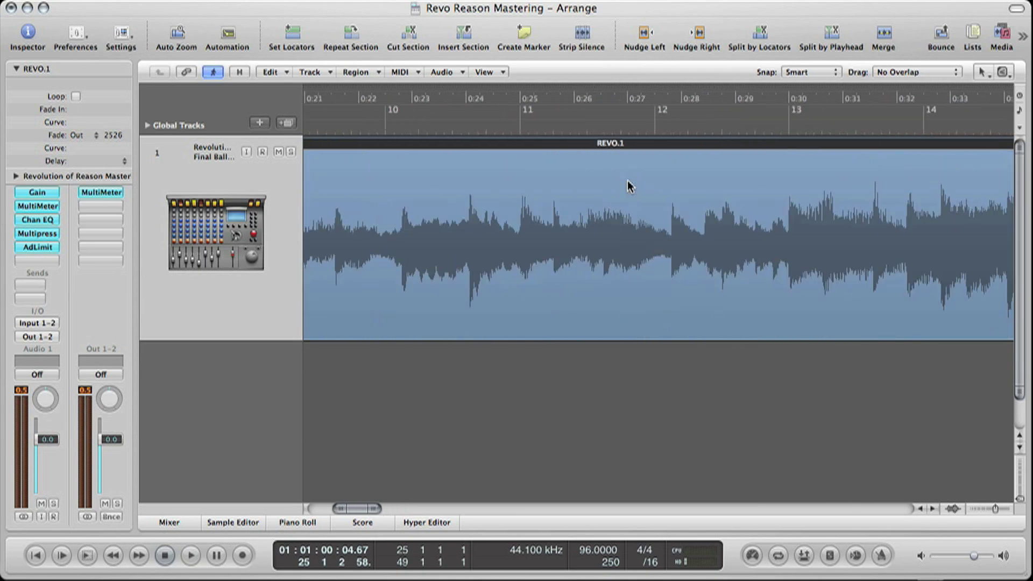
pyautogui.moveTo(310, 238); pyautogui.dragTo(447, 241)
pyautogui.hscroll(20, 446, 241)
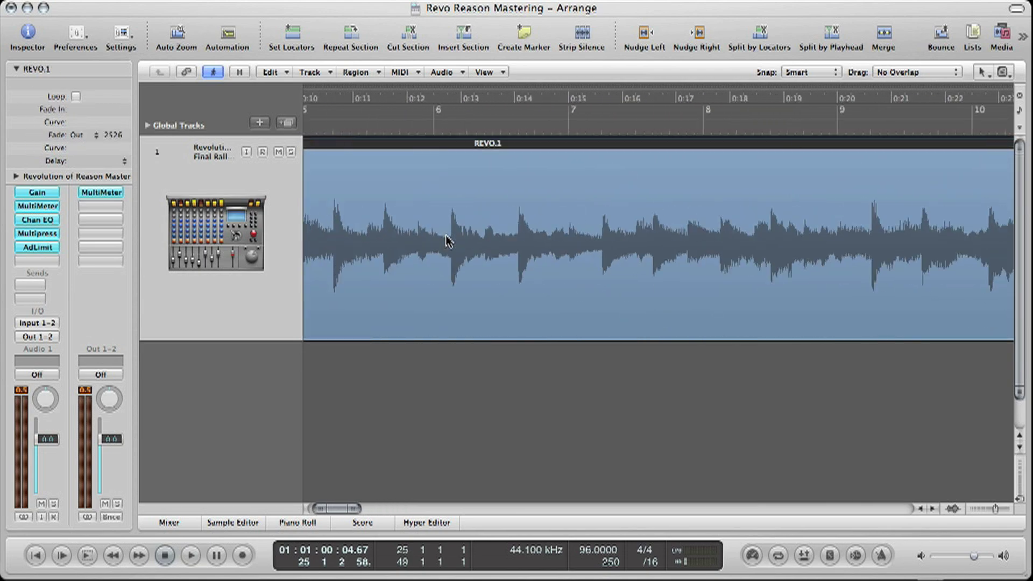
pyautogui.press('super+z')
# Step: Draw a very short fade-out with a value of 1 at the end of the first region, finishing exactly on bar 25
pyautogui.hscroll(-3, 474, 245)
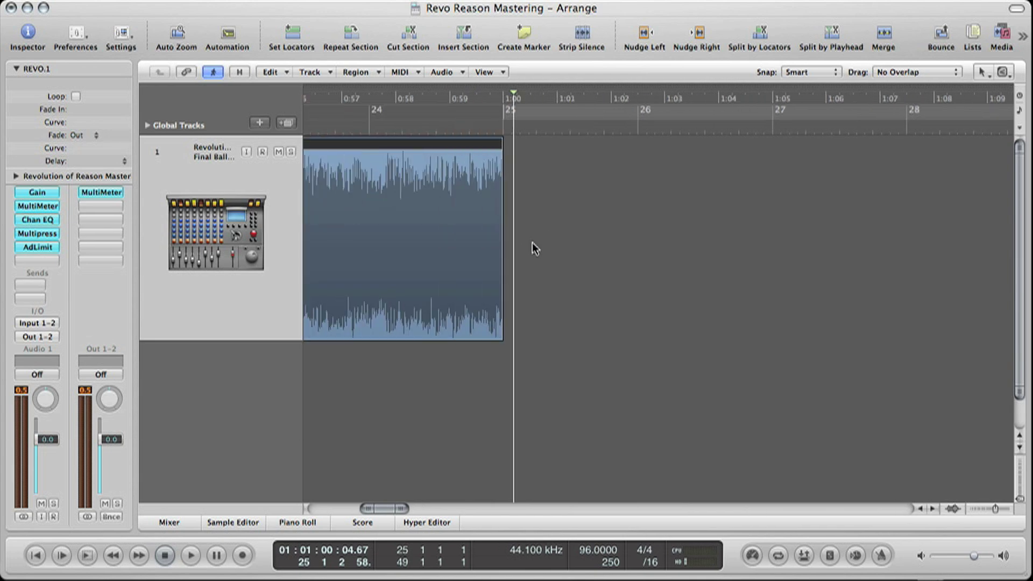
pyautogui.click(495, 133)
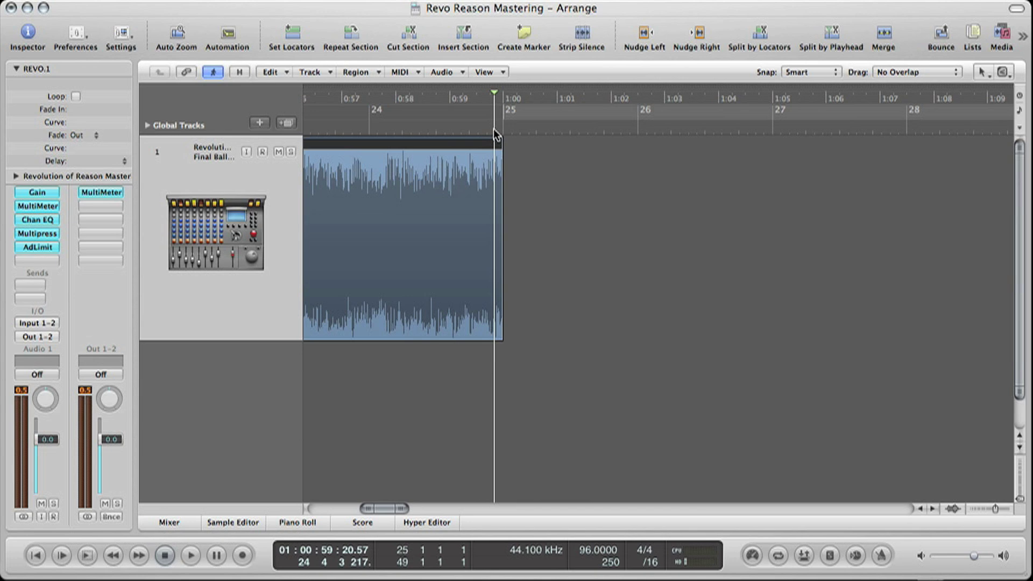
pyautogui.scroll(5, 496, 134)
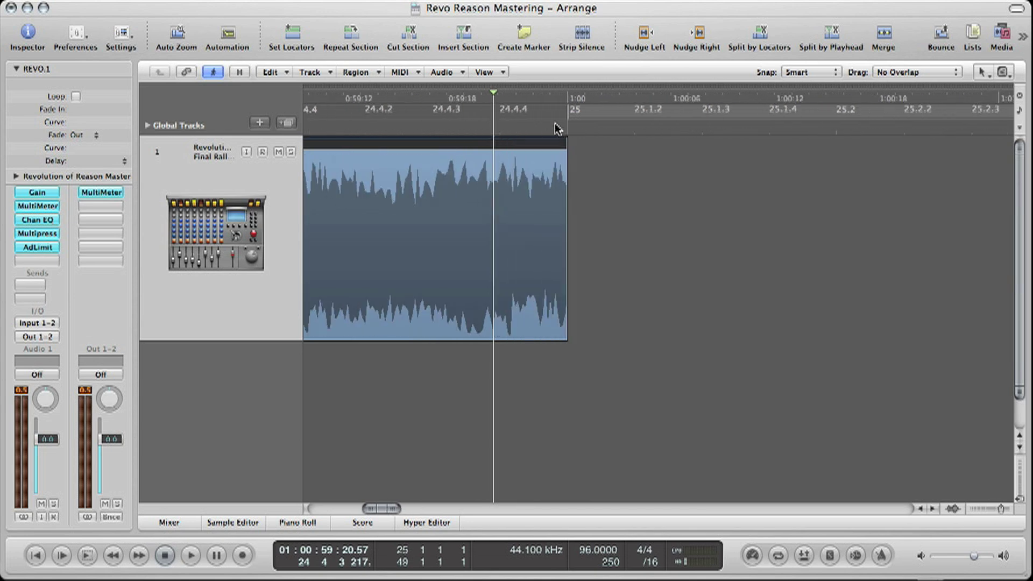
pyautogui.click(557, 130)
pyautogui.scroll(5, 557, 129)
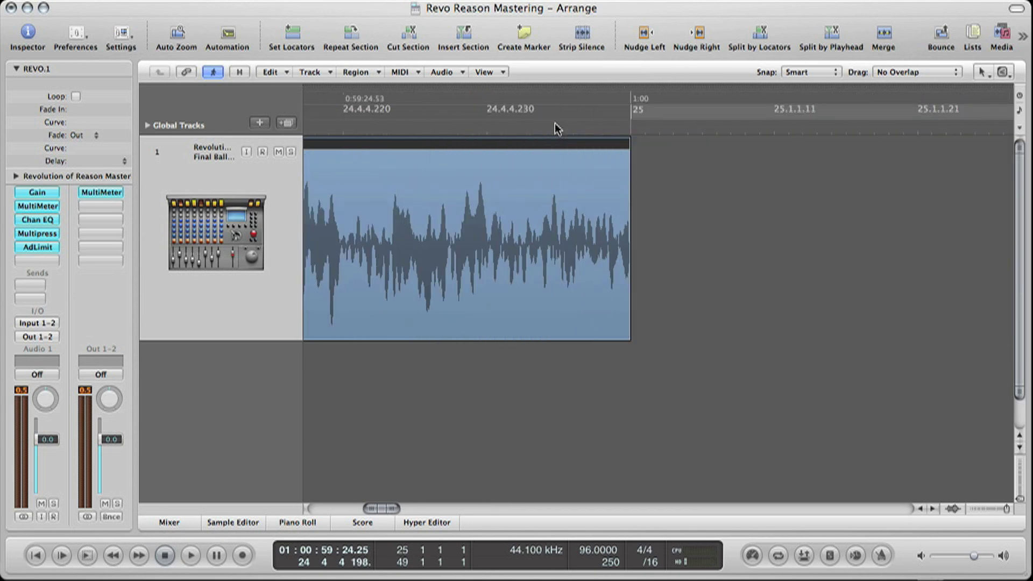
pyautogui.click(630, 134)
pyautogui.scroll(5, 632, 135)
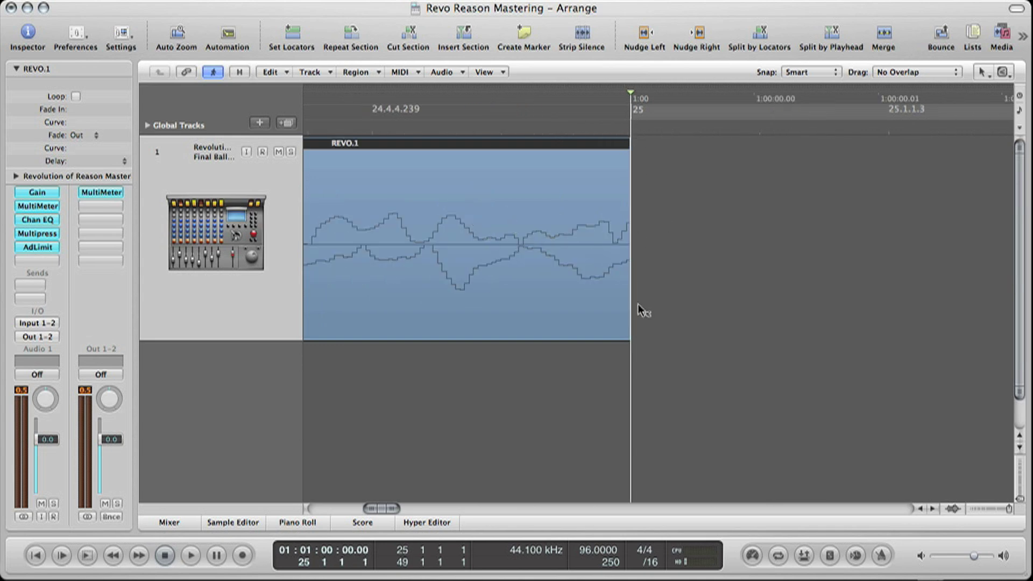
pyautogui.moveTo(652, 318); pyautogui.dragTo(364, 312)
pyautogui.click(614, 310)
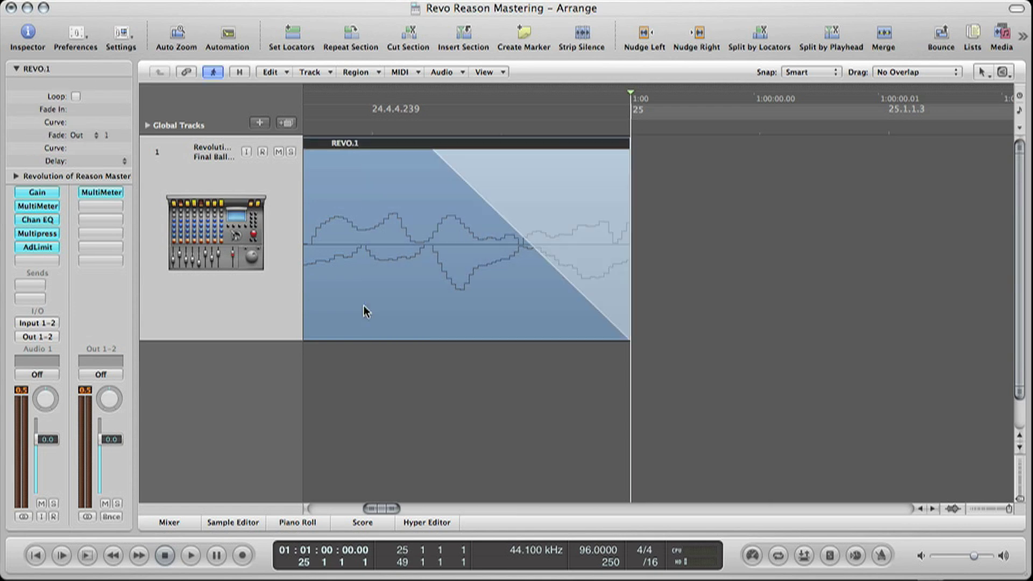
# Step: Examine the short fade-out at the end of the first region in both wide and close views of the track
pyautogui.hotkey('ctrl', 'Left')
pyautogui.hotkey('ctrl', 'Left')
pyautogui.hotkey('ctrl', 'Left')
pyautogui.hotkey('ctrl', 'Left')
pyautogui.hotkey('ctrl', 'Left')
pyautogui.hotkey('ctrl', 'Left')
pyautogui.hotkey('ctrl', 'Left')
pyautogui.hotkey('ctrl', 'Left')
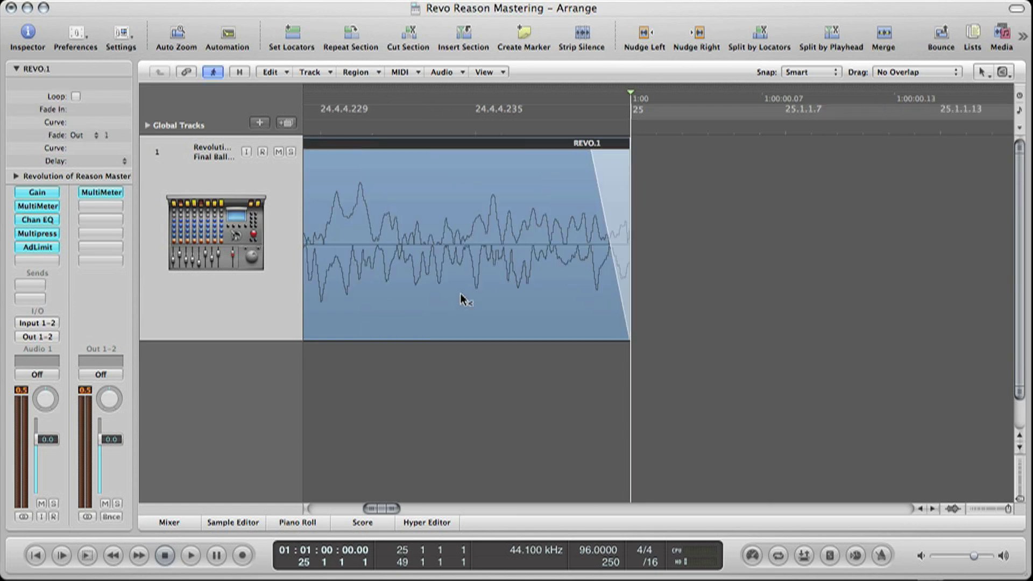
pyautogui.hotkey('ctrl', 'Left')
pyautogui.hotkey('ctrl', 'Left')
pyautogui.hotkey('ctrl', 'Left')
pyautogui.hotkey('ctrl', 'Left')
pyautogui.hotkey('ctrl', 'Left')
pyautogui.hotkey('ctrl', 'Left')
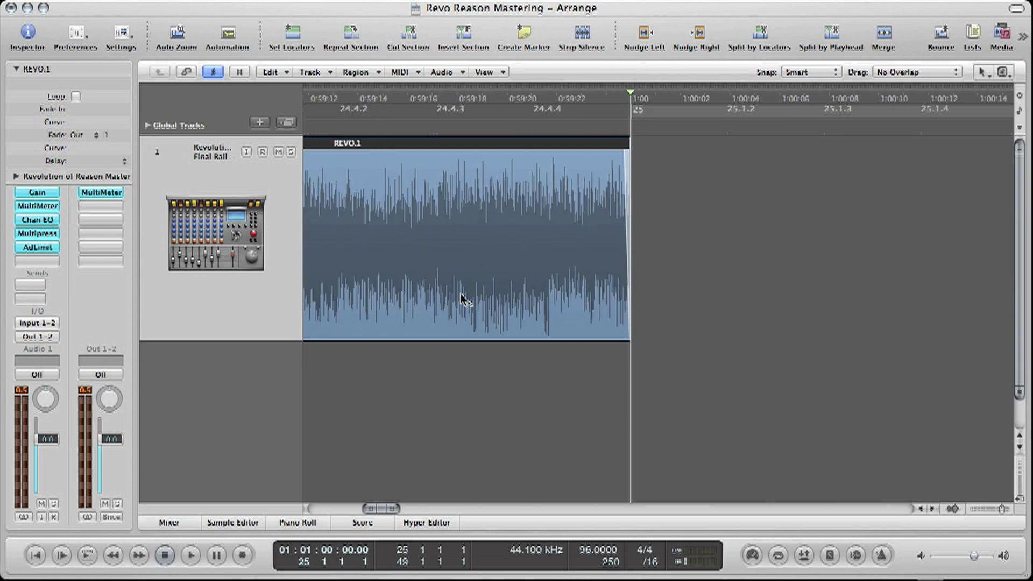
pyautogui.hotkey('ctrl', 'Left')
pyautogui.hotkey('ctrl', 'Left')
pyautogui.hotkey('ctrl', 'Left')
pyautogui.hotkey('ctrl', 'Left')
pyautogui.hotkey('ctrl', 'Left')
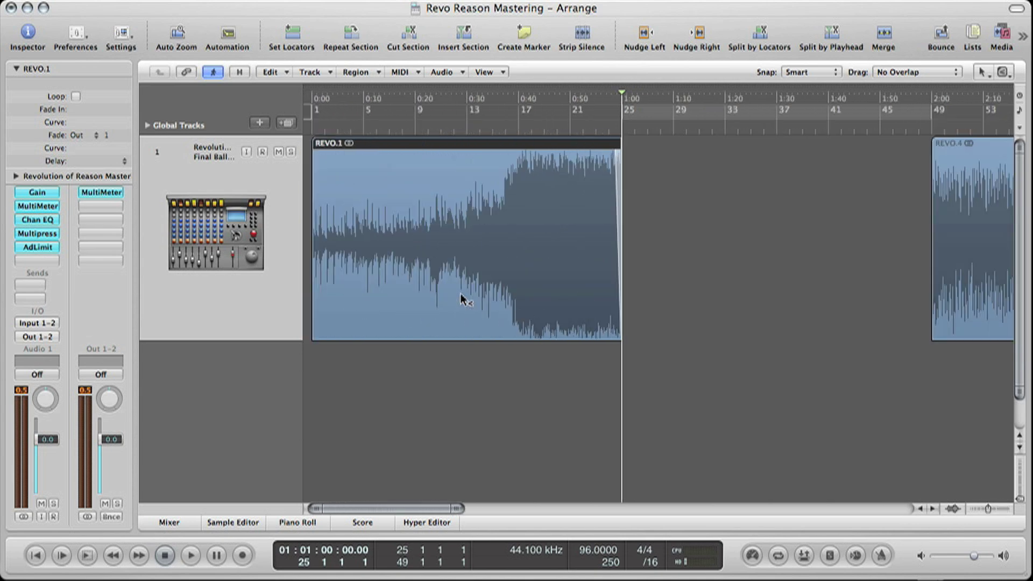
pyautogui.hotkey('ctrl', 'Right')
pyautogui.hotkey('ctrl', 'Right')
pyautogui.hotkey('ctrl', 'Right')
pyautogui.hotkey('ctrl', 'Right')
pyautogui.hotkey('ctrl', 'Right')
pyautogui.hotkey('ctrl', 'Right')
pyautogui.hotkey('ctrl', 'Right')
pyautogui.hotkey('ctrl', 'Right')
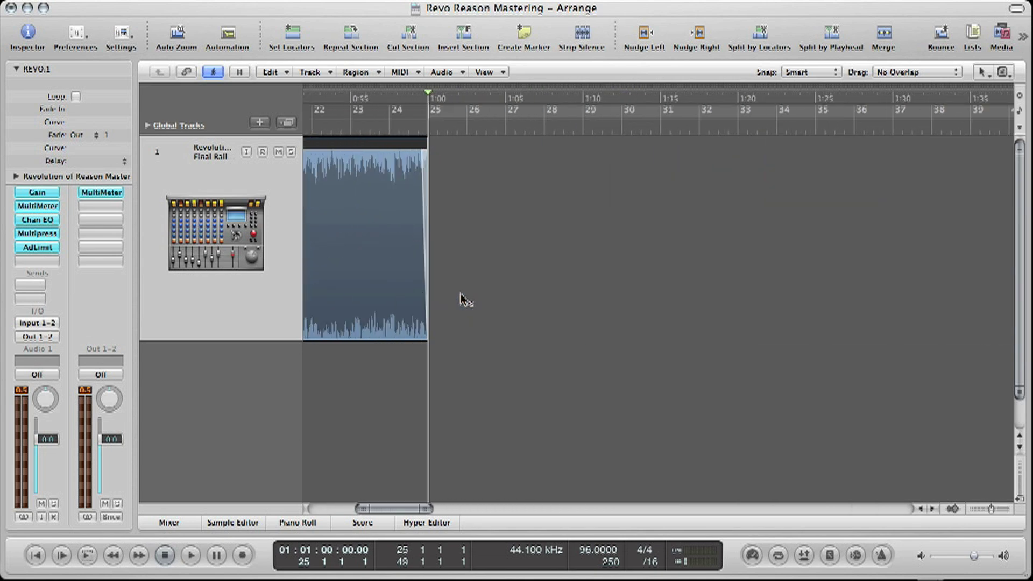
# Step: Examine the short fade-out's slope against the waveform at bar 25 at the closest magnification
pyautogui.hotkey('ctrl', 'Right')
pyautogui.hotkey('ctrl', 'Right')
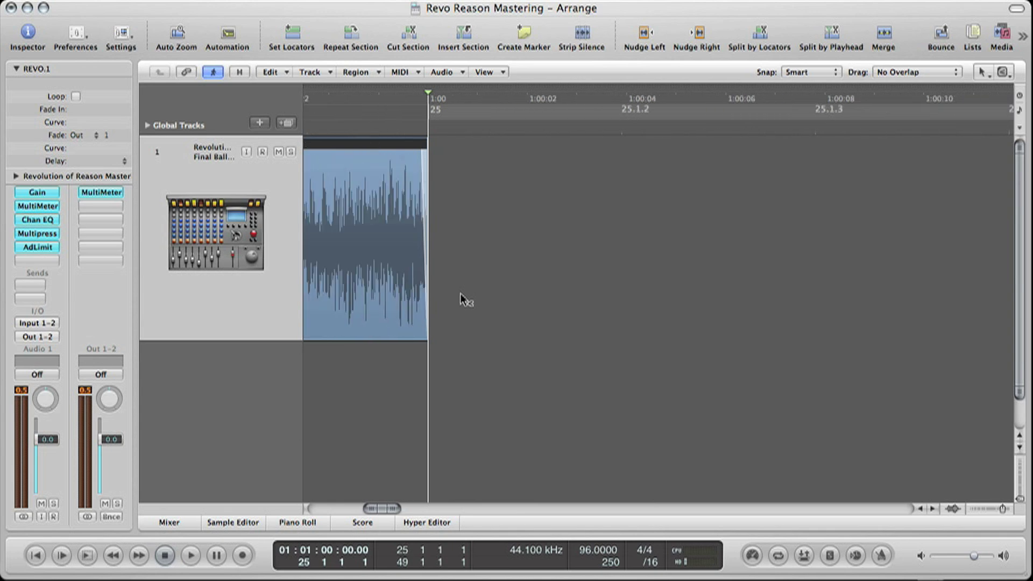
pyautogui.hotkey('ctrl', 'Right')
pyautogui.hotkey('ctrl', 'Right')
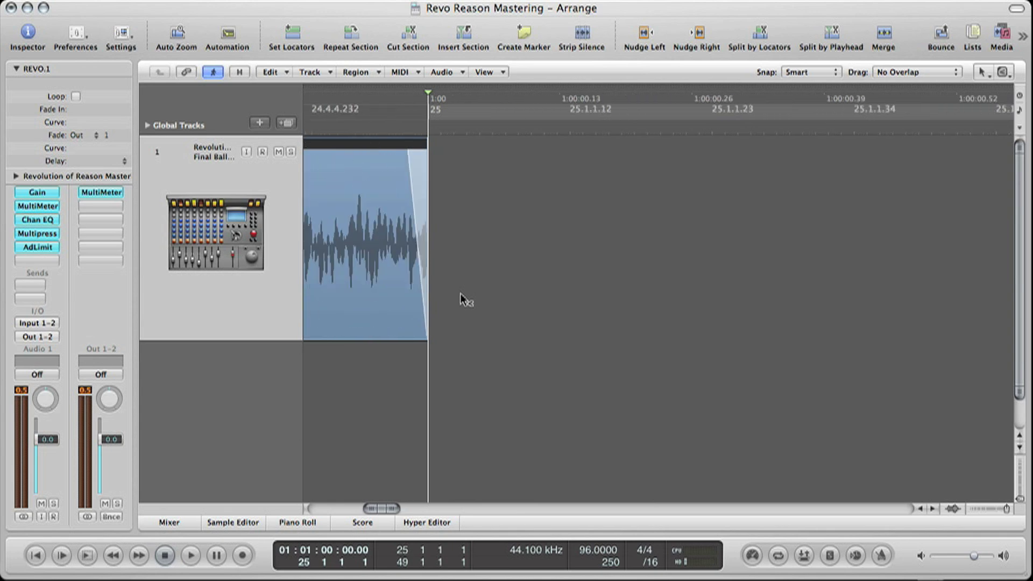
pyautogui.hotkey('ctrl', 'Right')
pyautogui.hotkey('ctrl', 'Right')
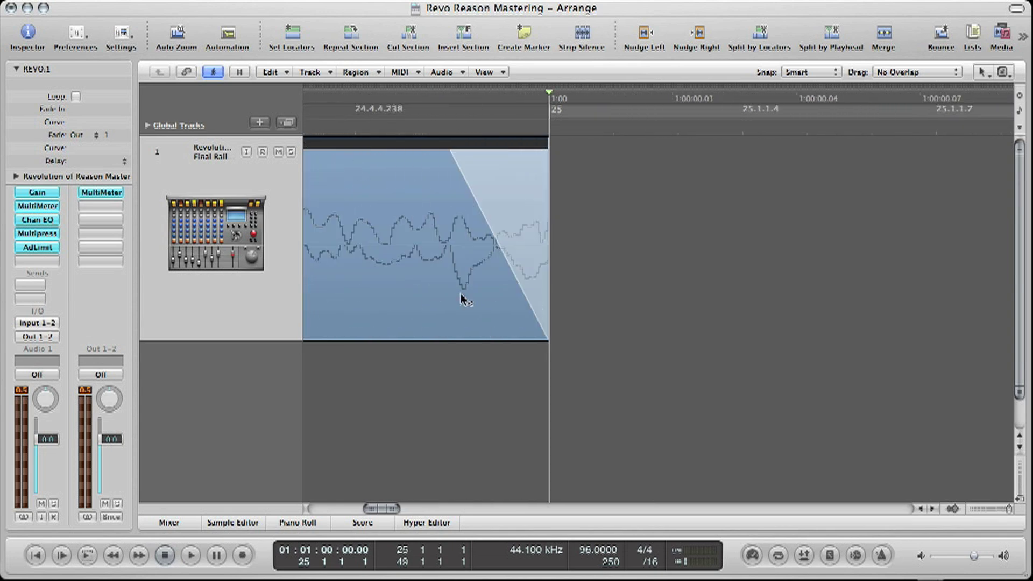
pyautogui.hotkey('ctrl', 'Left')
pyautogui.hotkey('ctrl', 'Left')
# Step: Remove the short fade-out from the end of the first region and return the playhead to the track's start
pyautogui.click(585, 269)
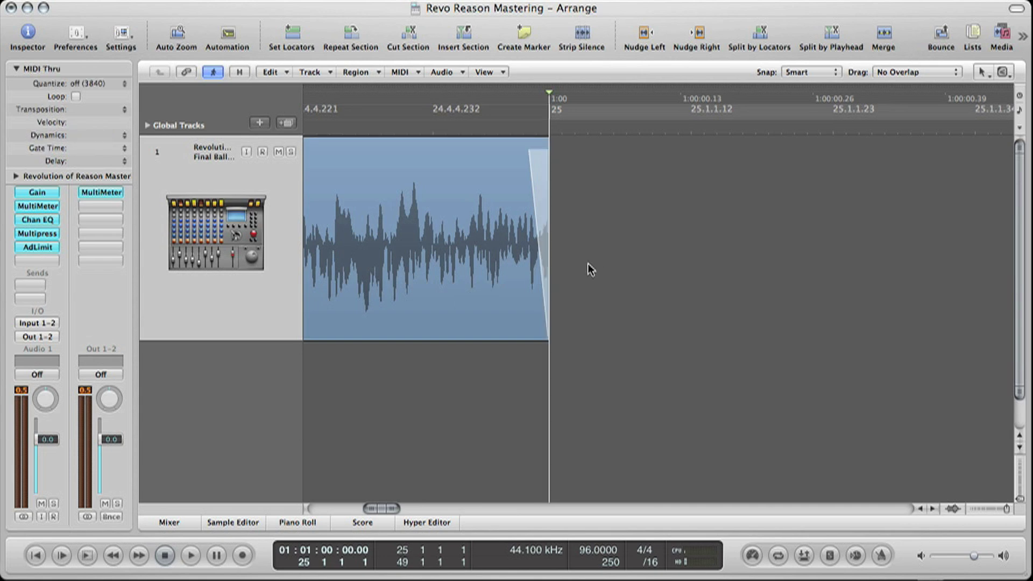
pyautogui.press('super+a')
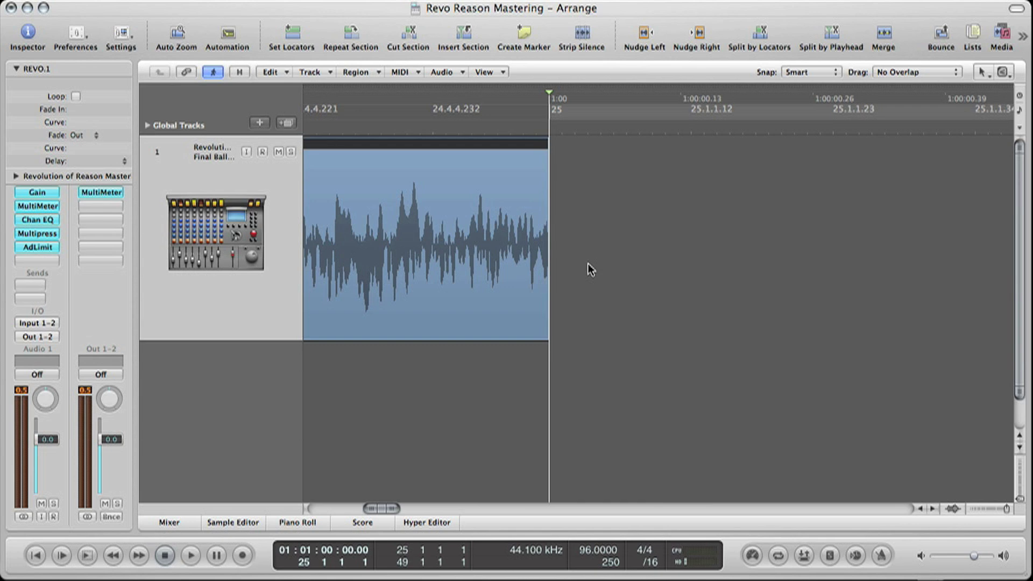
pyautogui.press('Return')
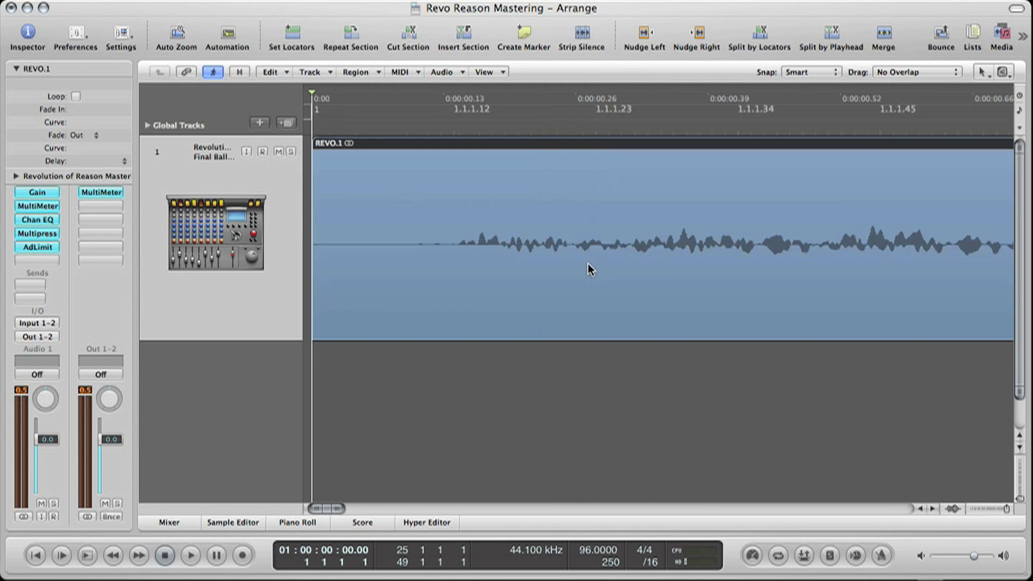
pyautogui.hotkey('ctrl', 'Left')
pyautogui.hotkey('ctrl', 'Left')
pyautogui.hotkey('ctrl', 'Left')
pyautogui.hotkey('ctrl', 'Left')
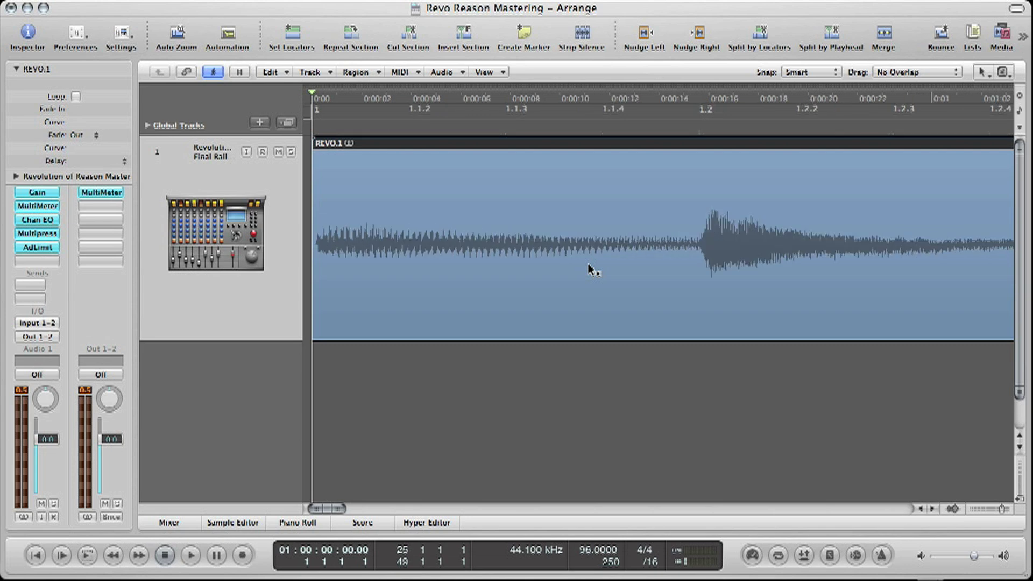
pyautogui.hotkey('ctrl', 'Left')
pyautogui.hotkey('ctrl', 'Left')
pyautogui.hotkey('ctrl', 'Left')
pyautogui.hotkey('ctrl', 'Left')
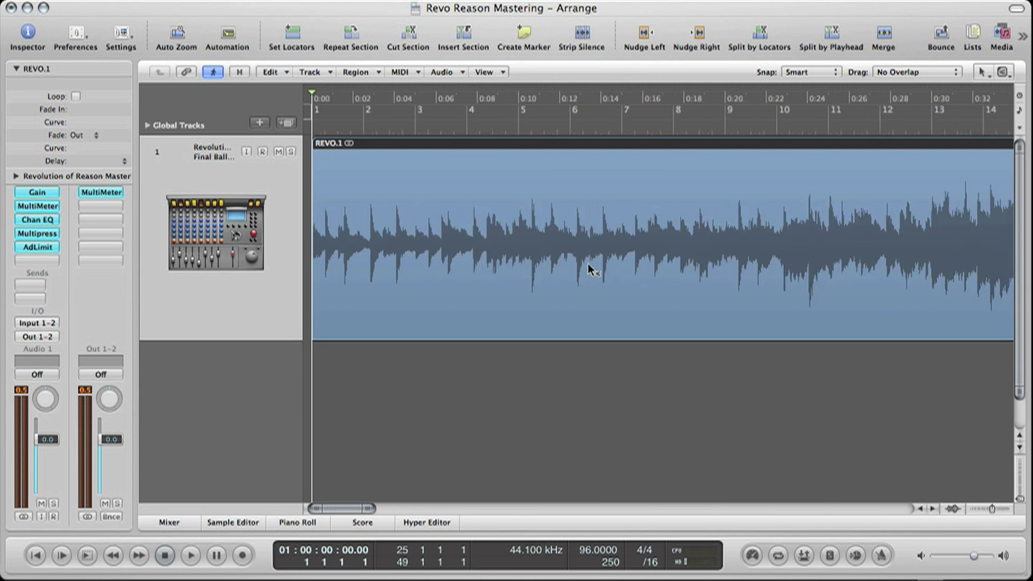
pyautogui.hotkey('ctrl', 'Left')
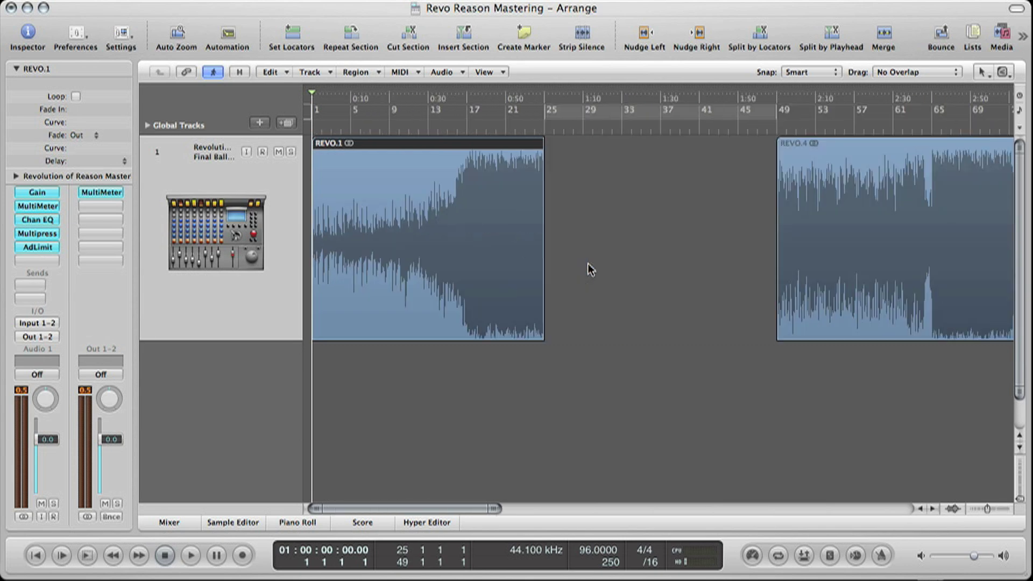
# Step: Move region REVO.4 from bar 49 to bar 25 so it directly follows the first region
pyautogui.click(613, 258)
pyautogui.hscroll(1, 613, 258)
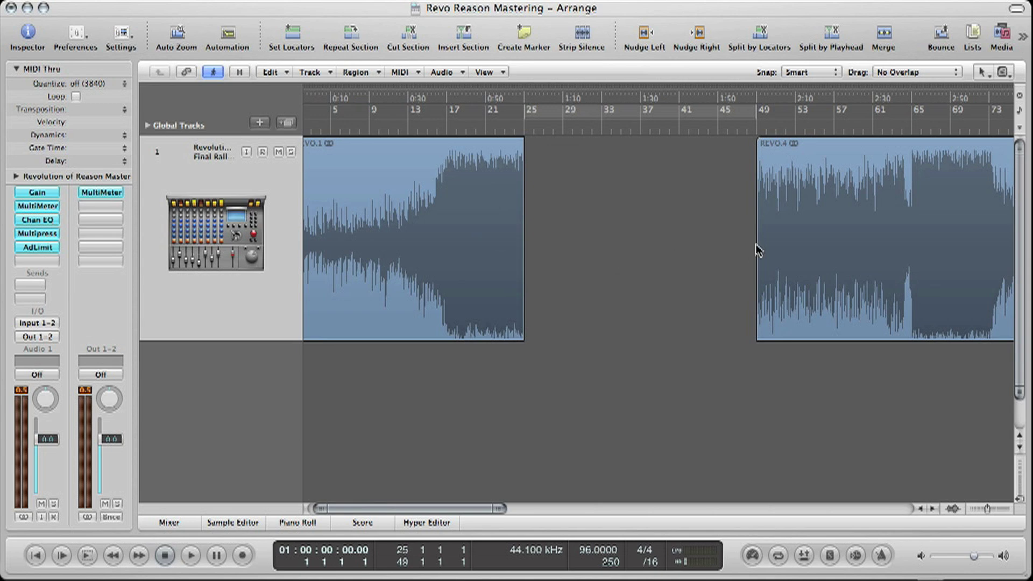
pyautogui.hscroll(1, 715, 304)
pyautogui.hotkey('ctrl', 'Left')
pyautogui.hotkey('ctrl', 'Left')
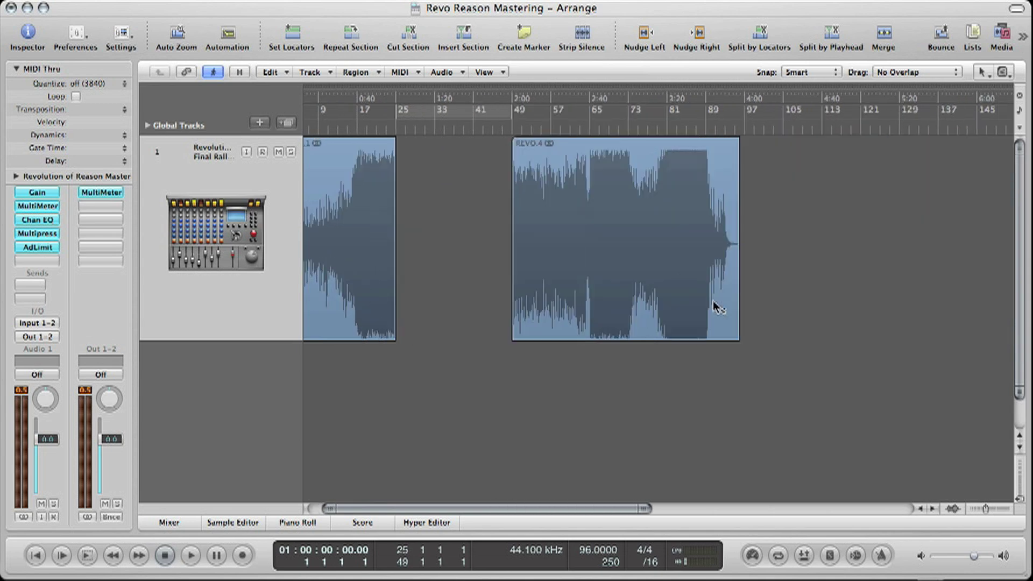
pyautogui.hscroll(-1, 715, 305)
pyautogui.hotkey('ctrl', 'Right')
pyautogui.hotkey('ctrl', 'Right')
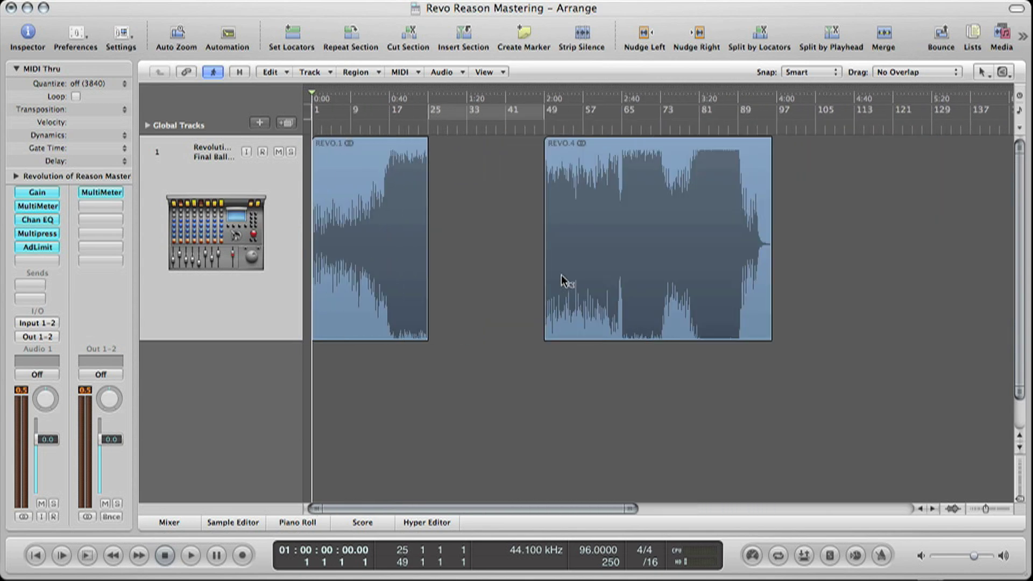
pyautogui.moveTo(694, 254); pyautogui.dragTo(535, 244)
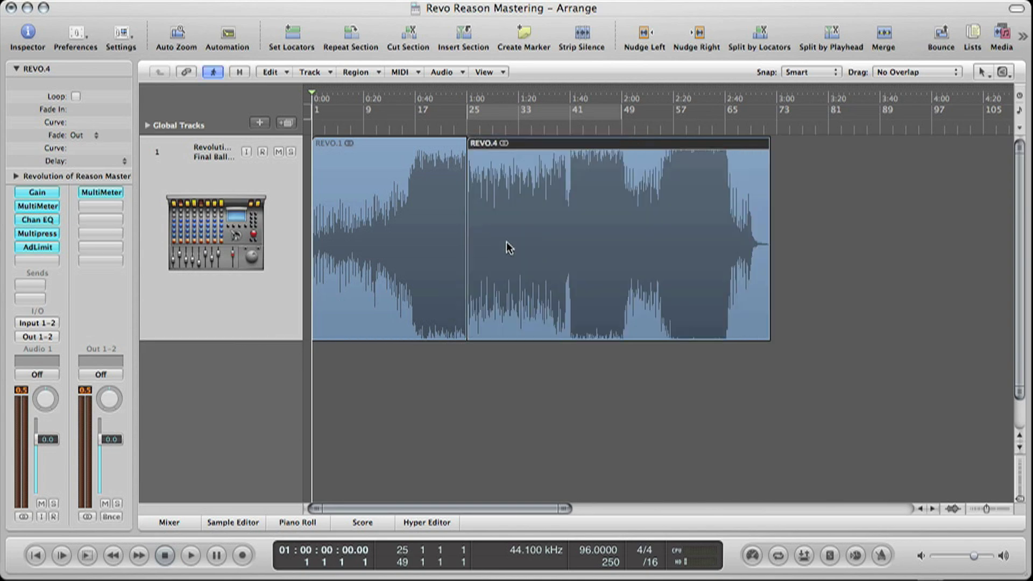
# Step: Set the drag mode to Shuffle R and try moving REVO.4 against the end of the first region
pyautogui.click(454, 131)
pyautogui.hotkey('ctrl', 'Right')
pyautogui.hotkey('ctrl', 'Right')
pyautogui.hotkey('ctrl', 'Right')
pyautogui.hotkey('ctrl', 'Right')
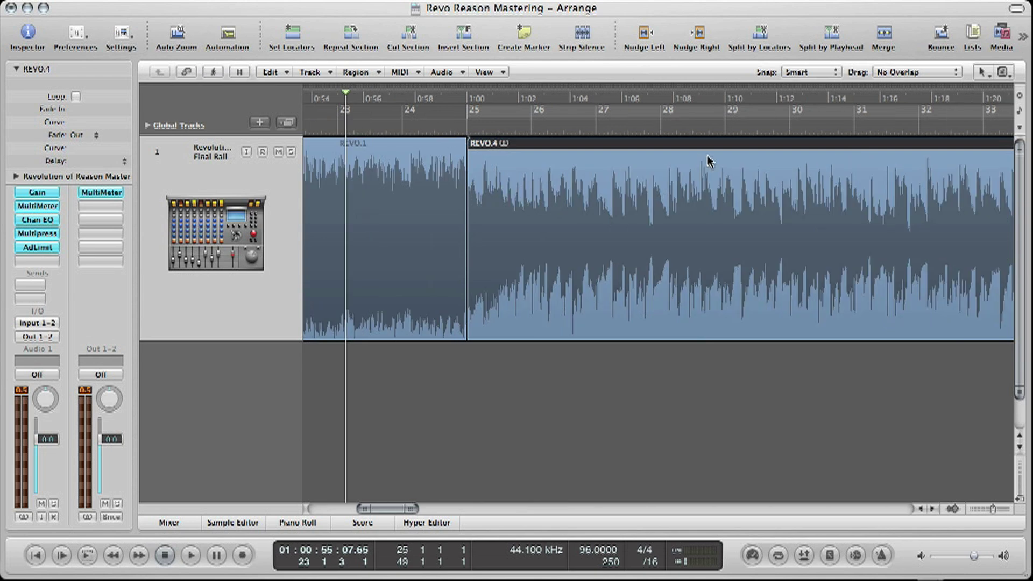
pyautogui.click(887, 76)
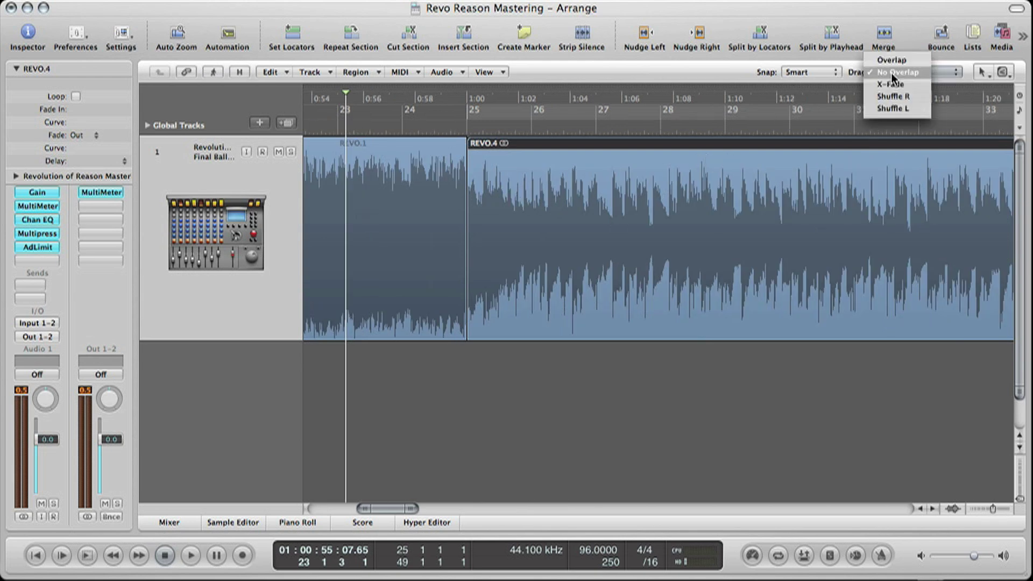
pyautogui.click(893, 96)
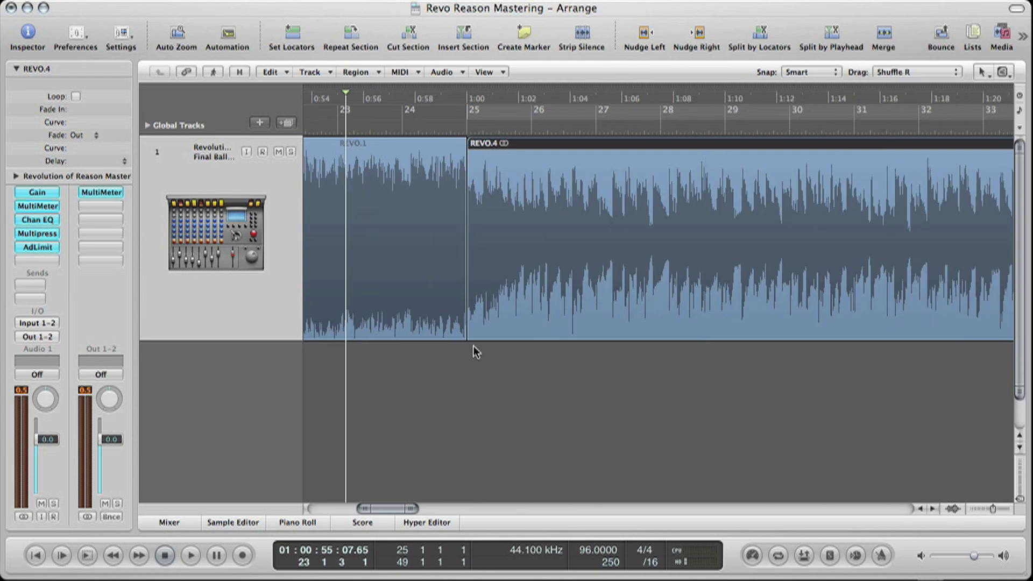
pyautogui.moveTo(532, 292); pyautogui.dragTo(537, 249)
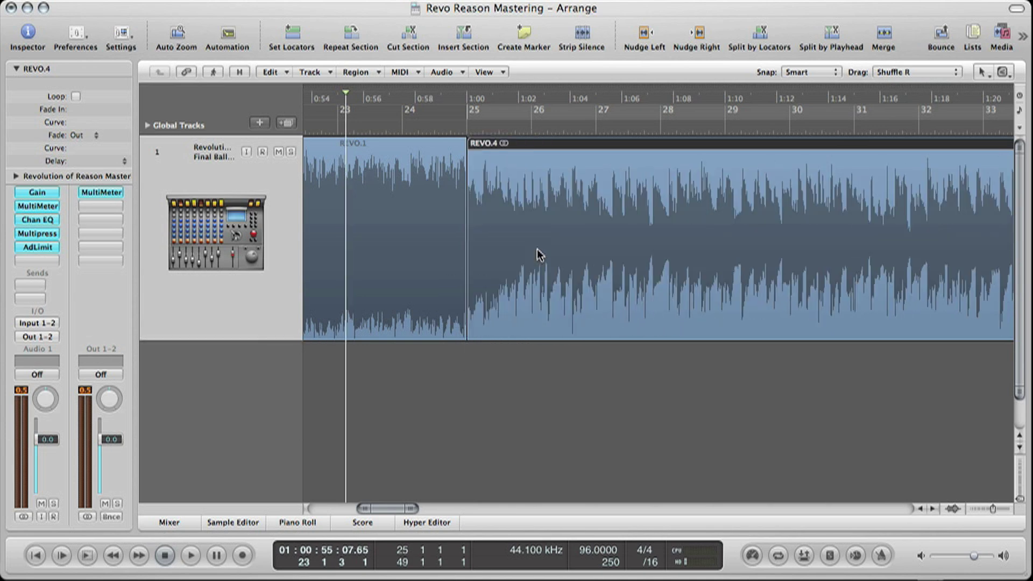
# Step: Set the drag mode to Overlap, slide REVO.4 over the first region to bar 24, and return it to bar 25
pyautogui.click(917, 79)
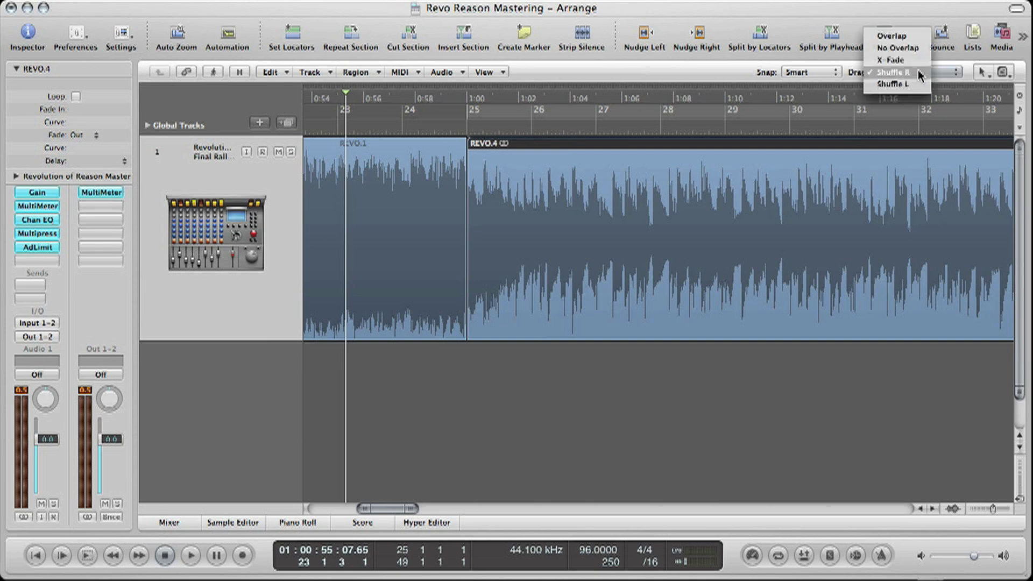
pyautogui.click(893, 38)
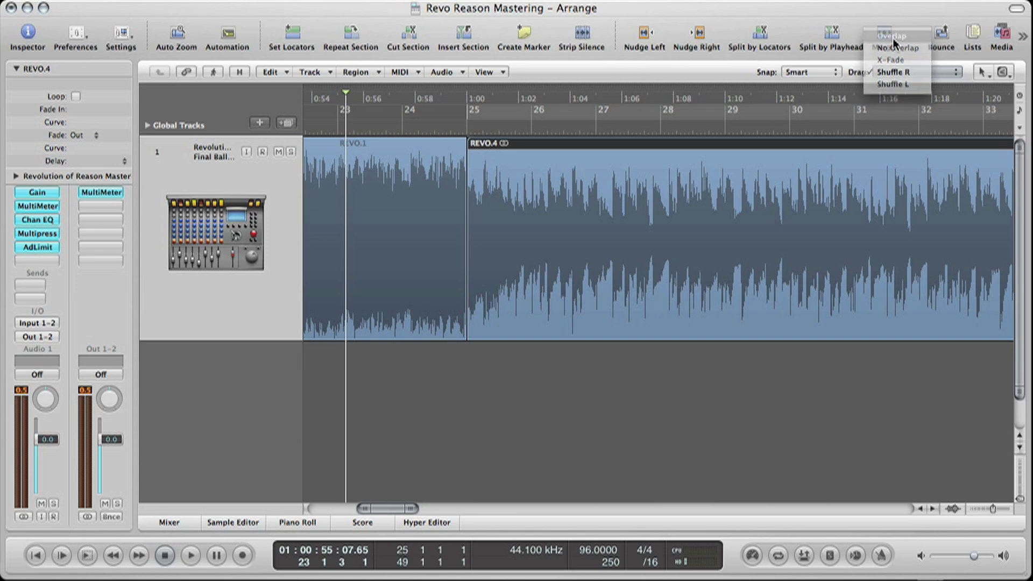
pyautogui.moveTo(614, 210); pyautogui.dragTo(614, 211)
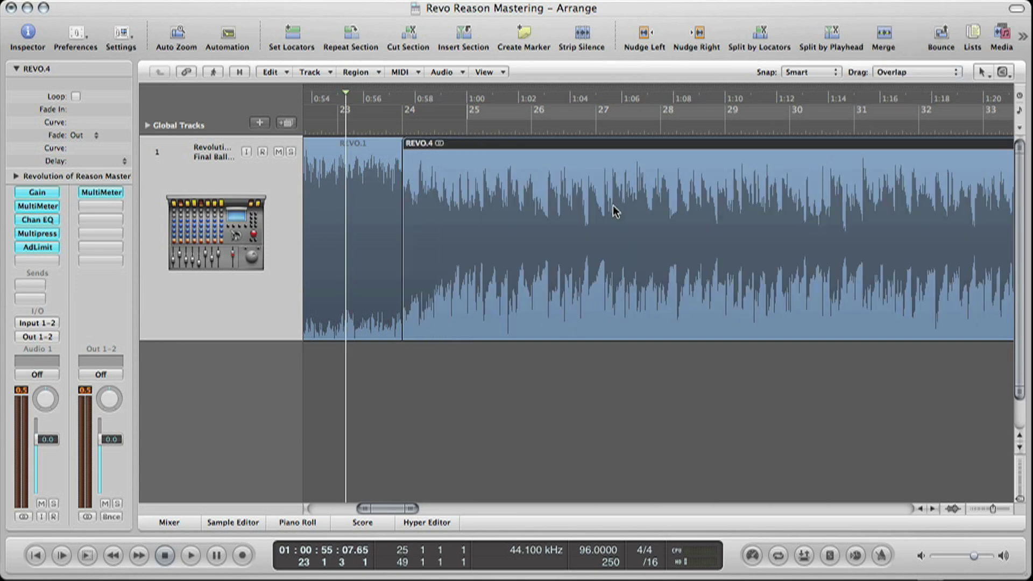
pyautogui.click(387, 193)
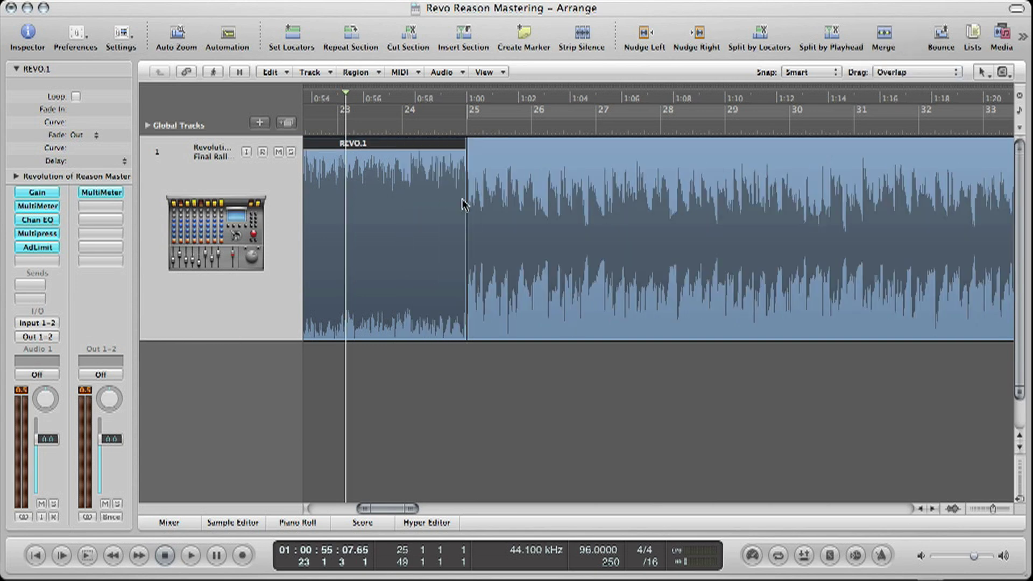
pyautogui.click(506, 223)
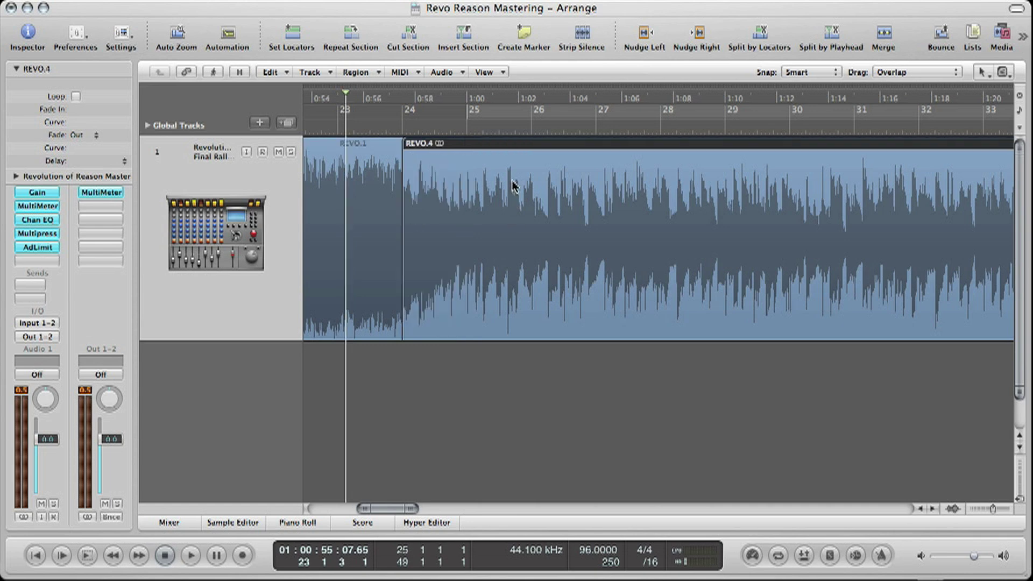
pyautogui.moveTo(539, 166); pyautogui.dragTo(575, 168)
# Step: Set the drag mode to No Overlap and move REVO.4 over the end of the first region, to just past bar 24
pyautogui.click(905, 72)
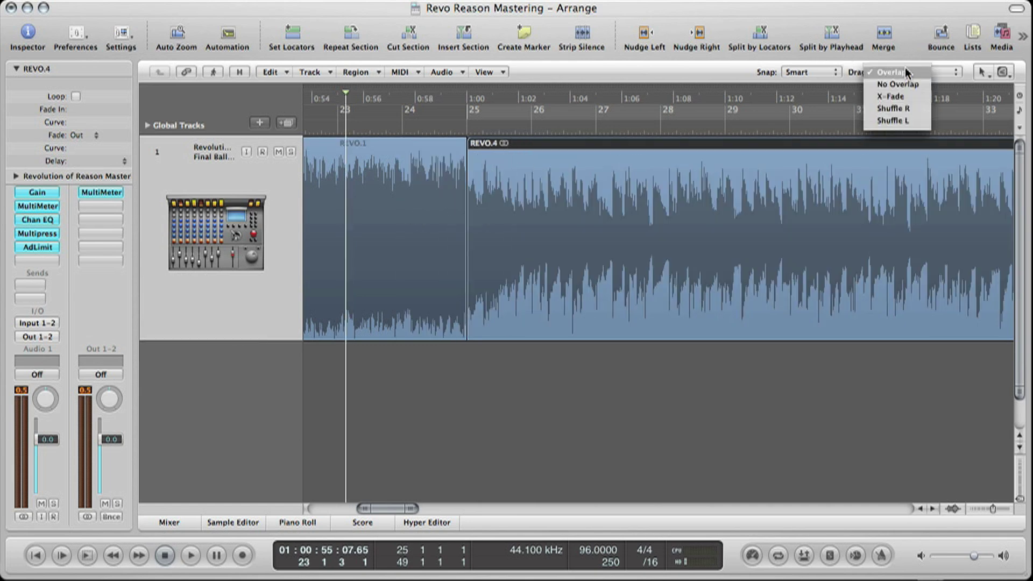
pyautogui.click(904, 84)
pyautogui.moveTo(634, 218); pyautogui.dragTo(583, 212)
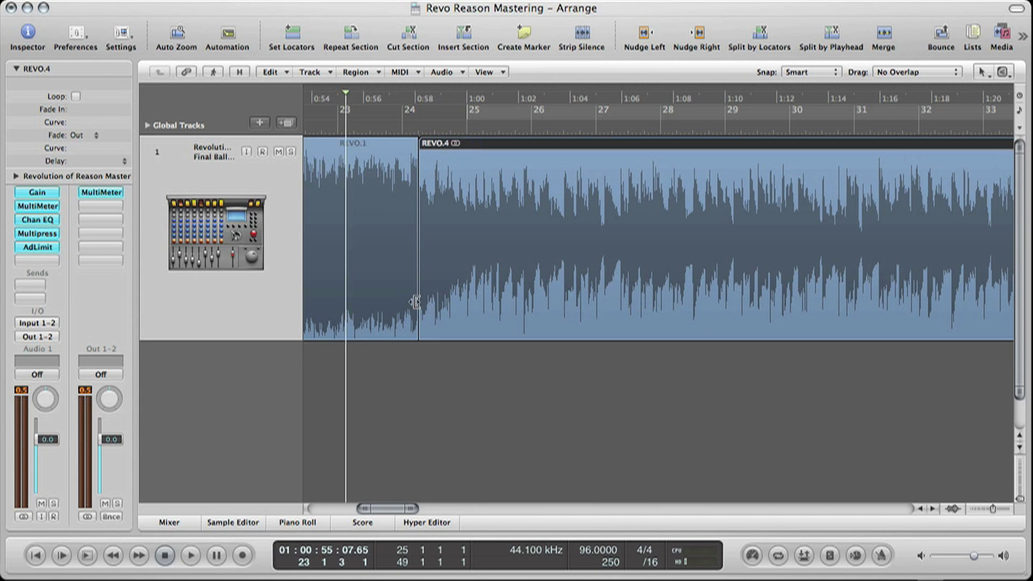
# Step: Move REVO.4 back to bar 25 and extend the end of the first region to meet it
pyautogui.moveTo(448, 220); pyautogui.dragTo(491, 219)
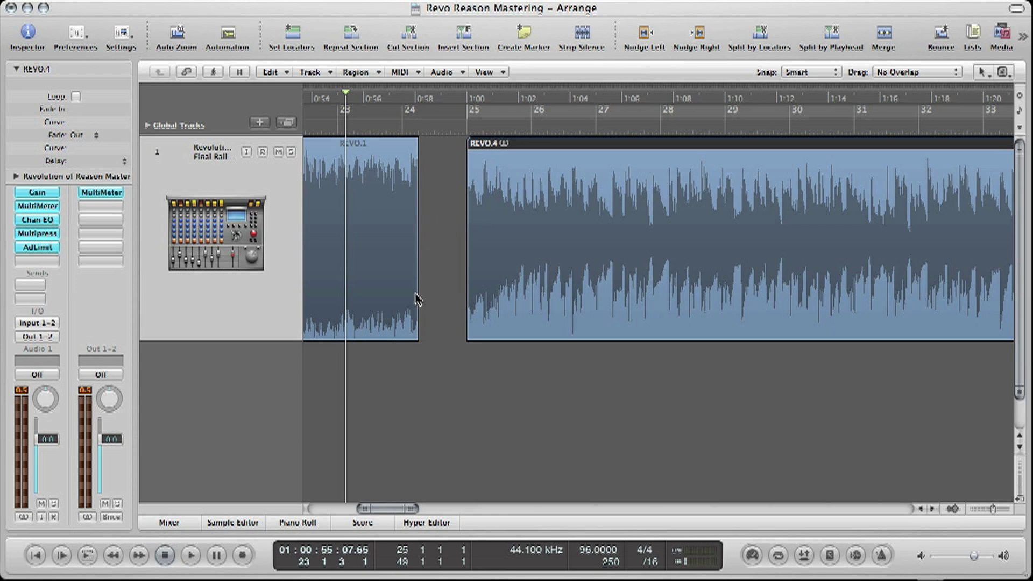
pyautogui.moveTo(417, 324); pyautogui.dragTo(466, 325)
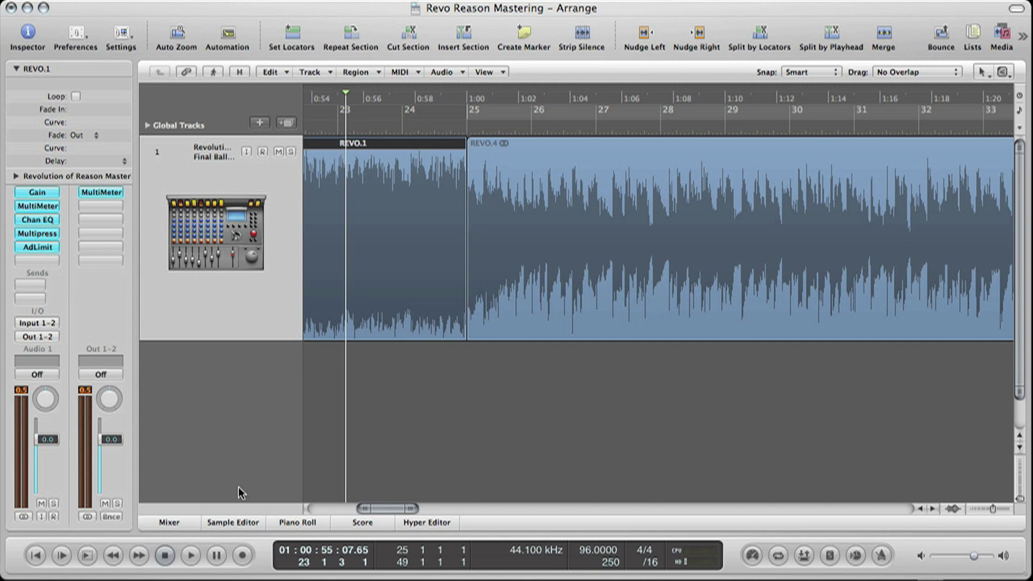
pyautogui.click(226, 523)
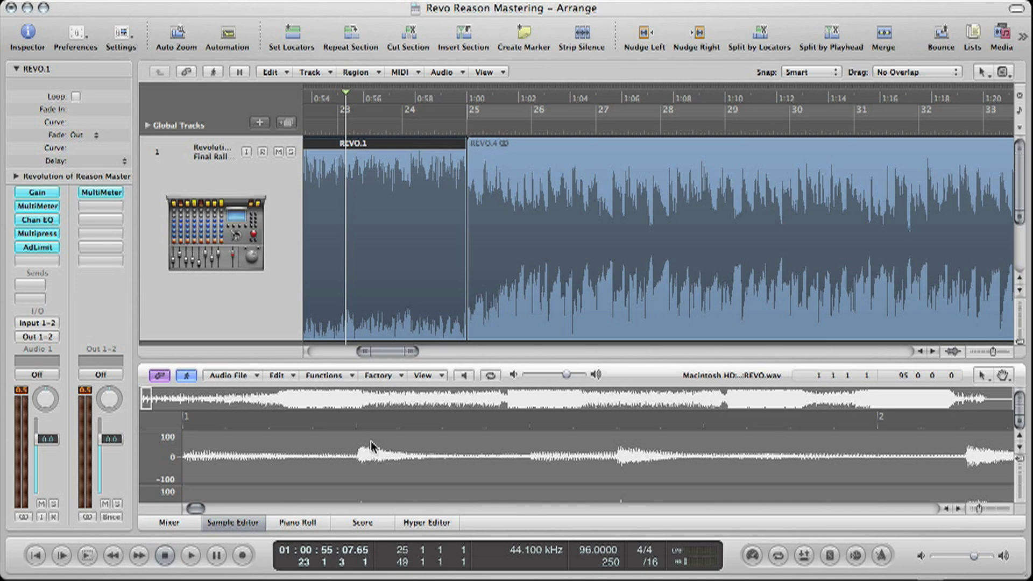
pyautogui.click(227, 521)
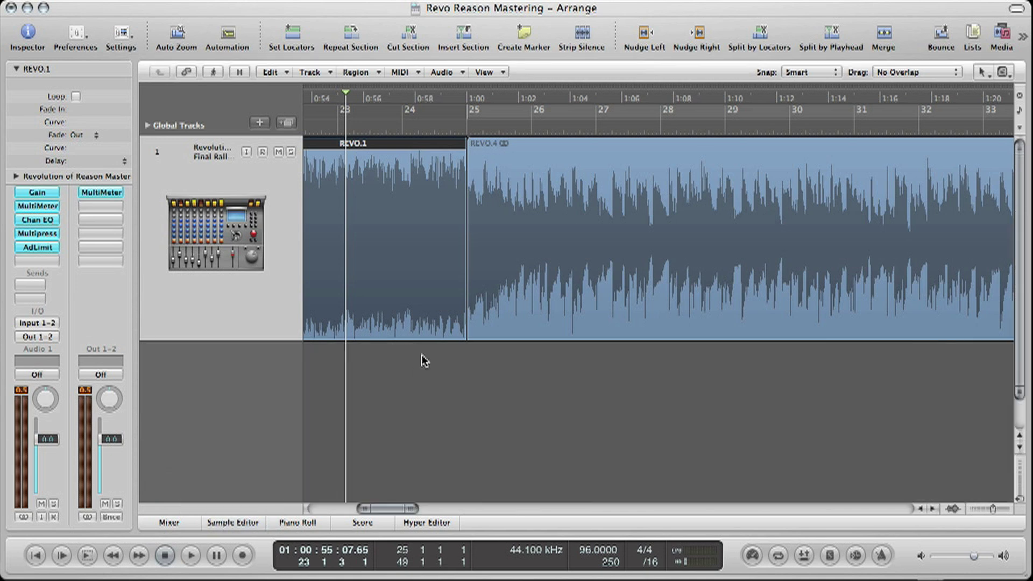
# Step: Shift REVO.4 away from the first region to just past bar 26 and rejoin it at bar 25
pyautogui.click(456, 379)
pyautogui.press('Right')
pyautogui.press('Right')
pyautogui.hotkey('alt', 'Left')
pyautogui.hotkey('alt', 'Right')
pyautogui.hotkey('alt', 'Right')
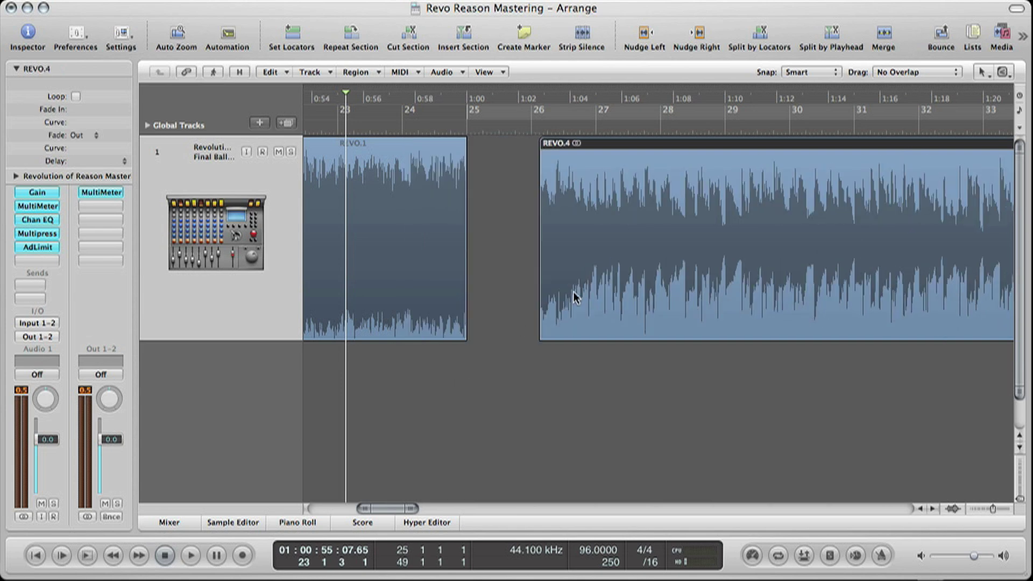
pyautogui.moveTo(648, 258); pyautogui.dragTo(576, 254)
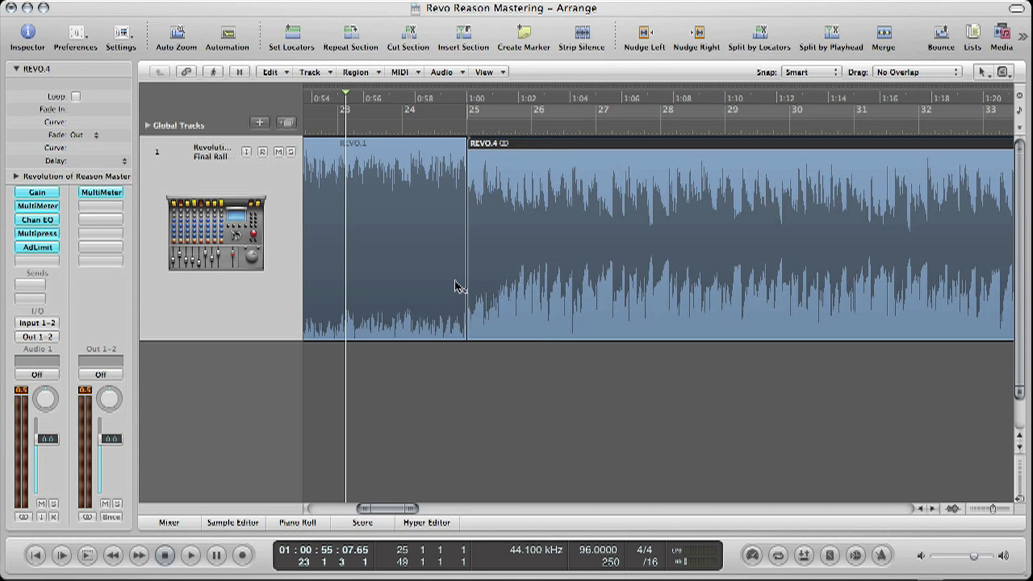
# Step: Draw an EqP crossfade of about 1781 across the join at bar 25 and play through it
pyautogui.moveTo(446, 318)
pyautogui.mouseDown()
pyautogui.moveTo(500, 316)
pyautogui.moveTo(491, 314)
pyautogui.mouseUp()
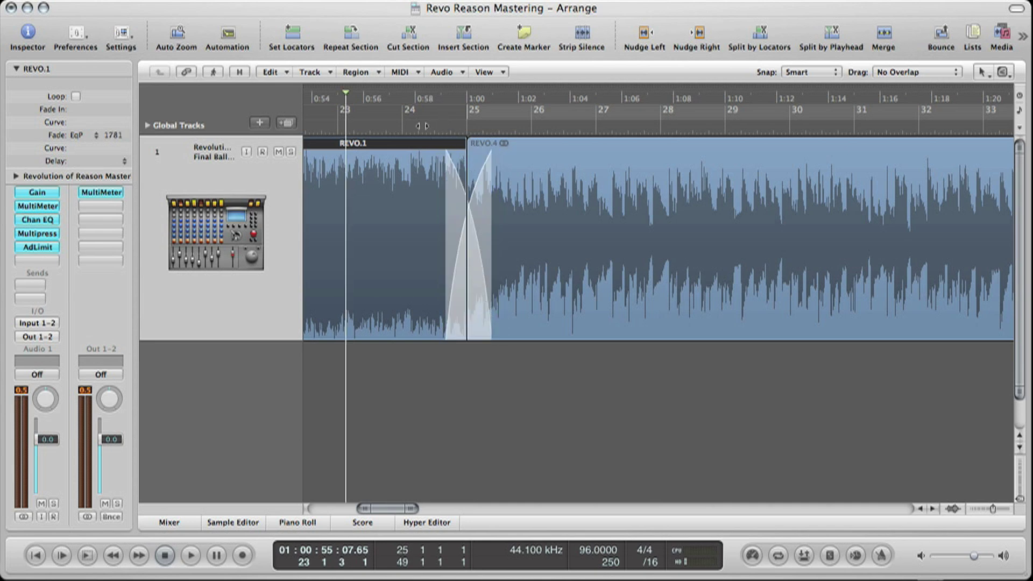
pyautogui.click(418, 128)
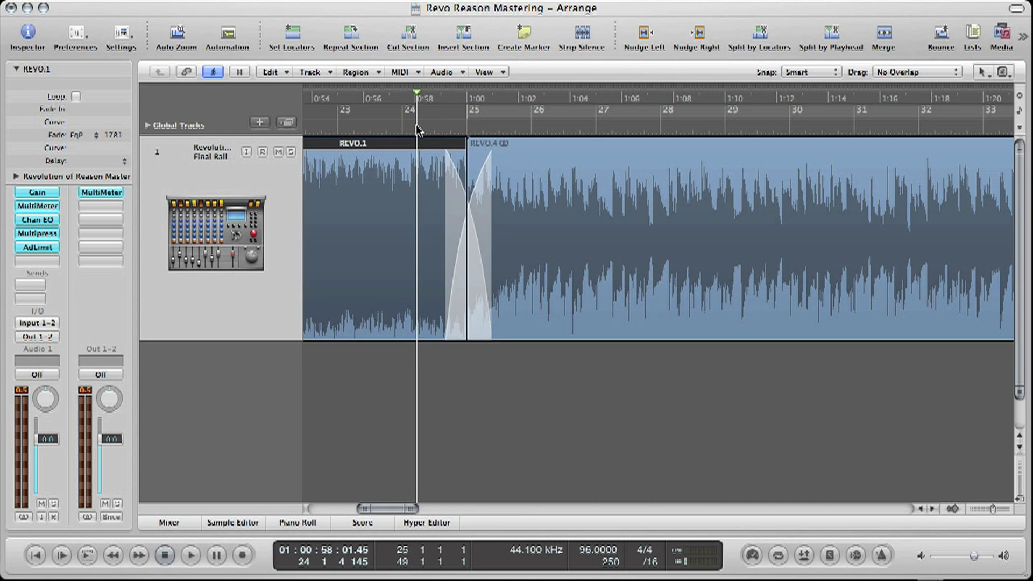
pyautogui.press('space')
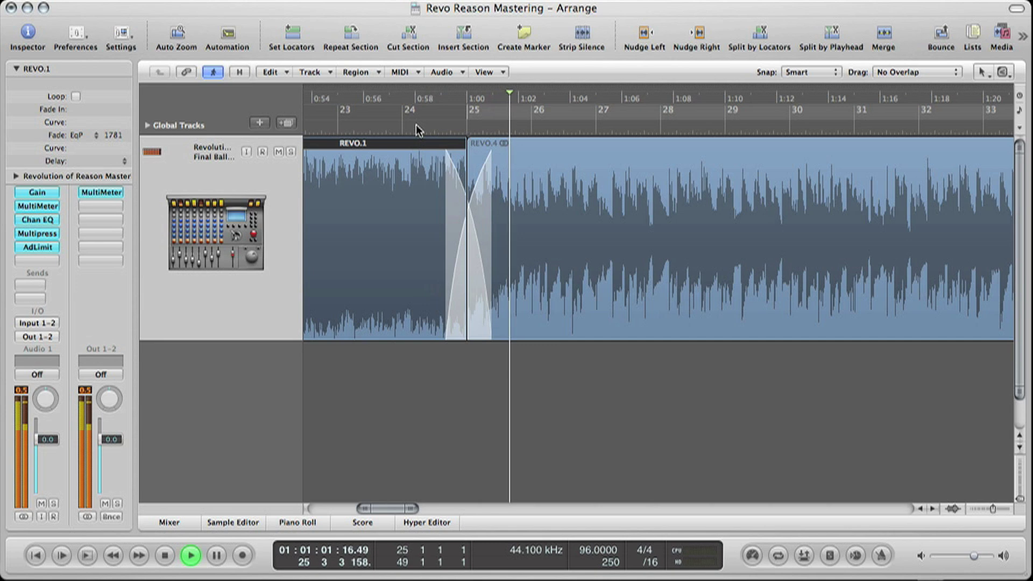
pyautogui.press('space')
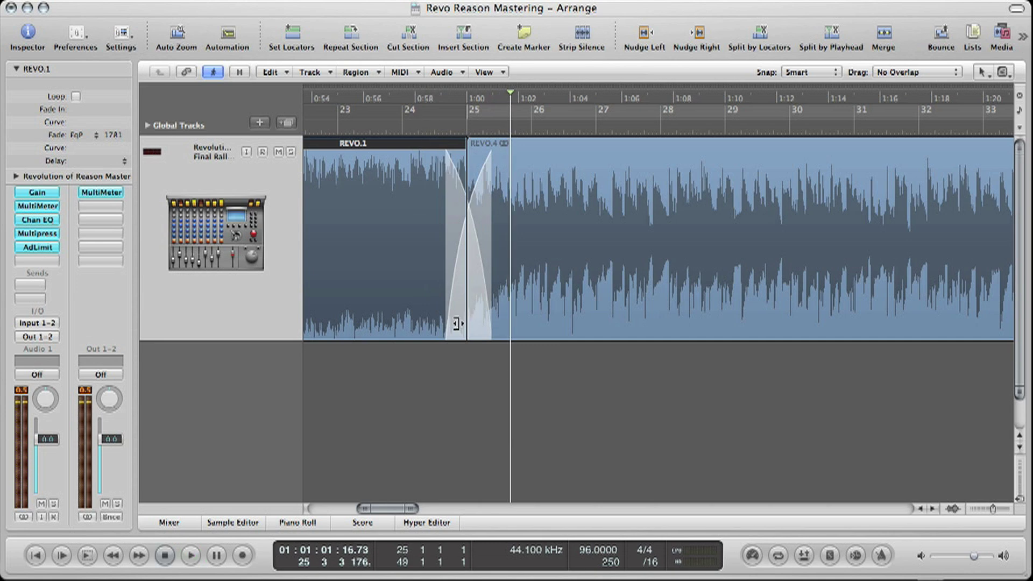
# Step: Shift the crossfaded boundary between the two regions to just past bar 26
pyautogui.moveTo(460, 330); pyautogui.dragTo(547, 321)
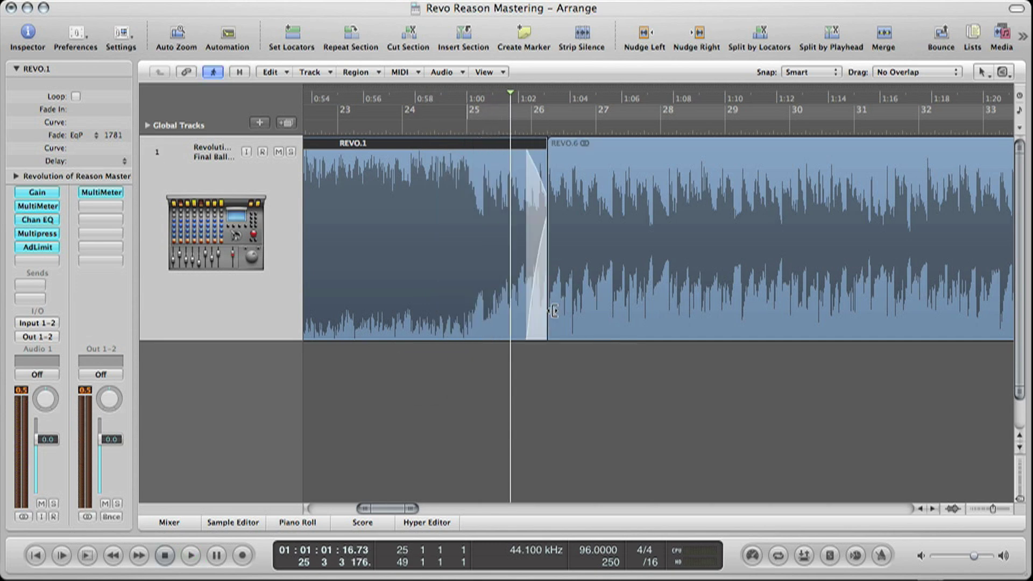
# Step: Select REVO.6 and play from about bar 25 through the crossfade past bar 26
pyautogui.click(552, 312)
pyautogui.click(464, 134)
pyautogui.press('space')
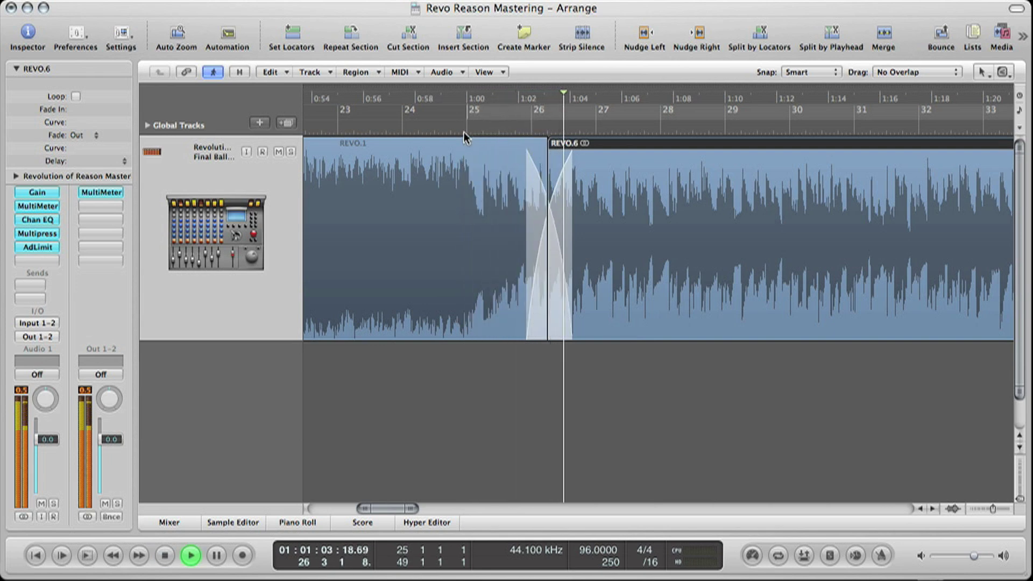
pyautogui.press('space')
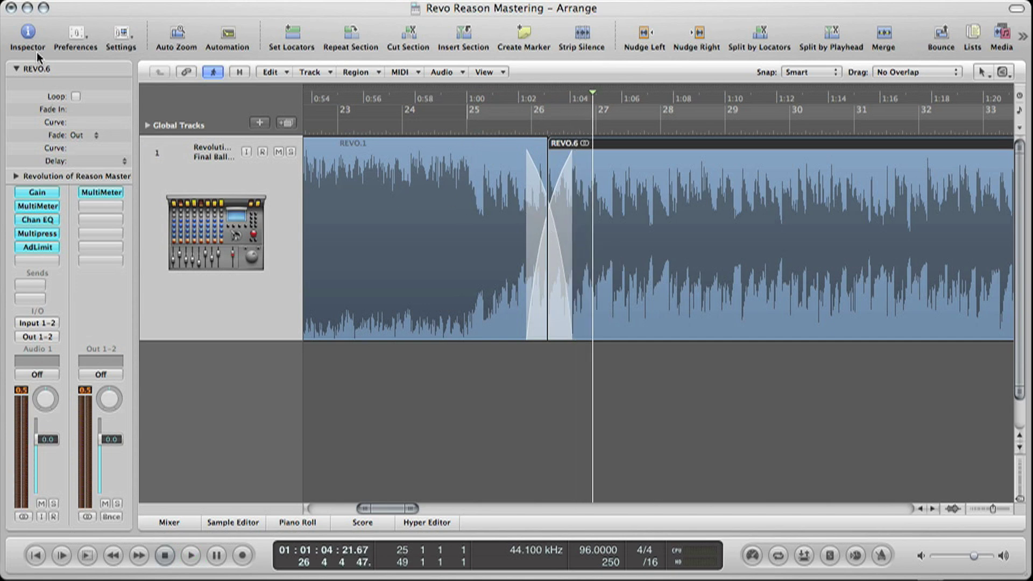
# Step: Select both crossfaded regions and examine the fade type options in their region parameters
pyautogui.click(27, 36)
pyautogui.click(26, 41)
pyautogui.click(16, 70)
pyautogui.click(16, 69)
pyautogui.keyDown('shift'); pyautogui.click(451, 304); pyautogui.keyUp('shift')
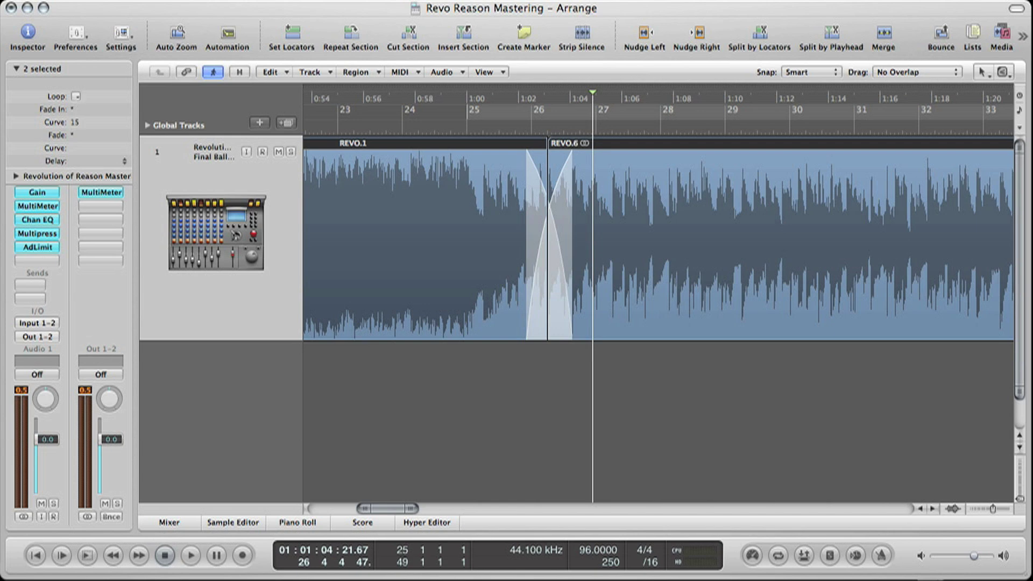
pyautogui.click(80, 140)
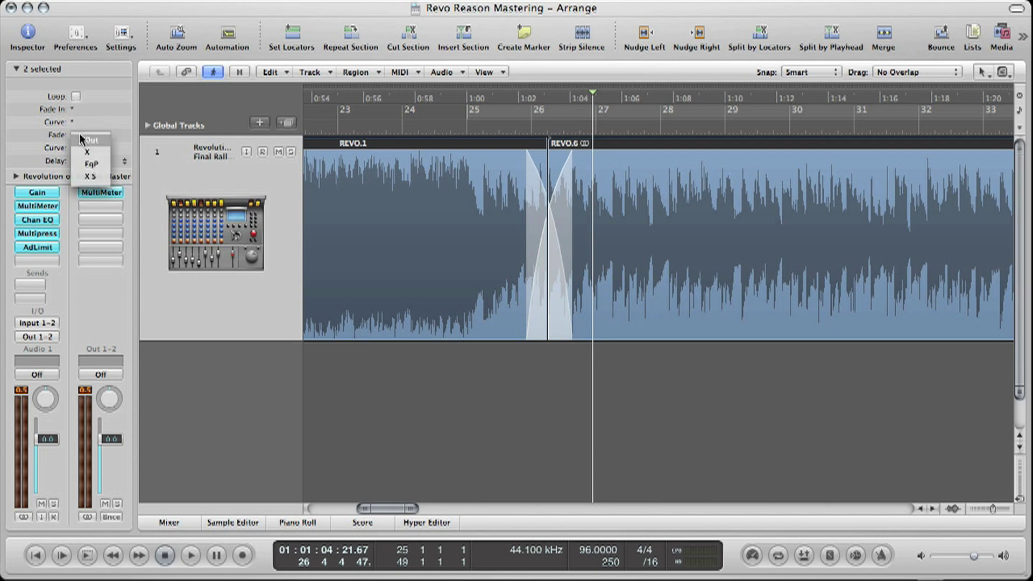
pyautogui.click(97, 169)
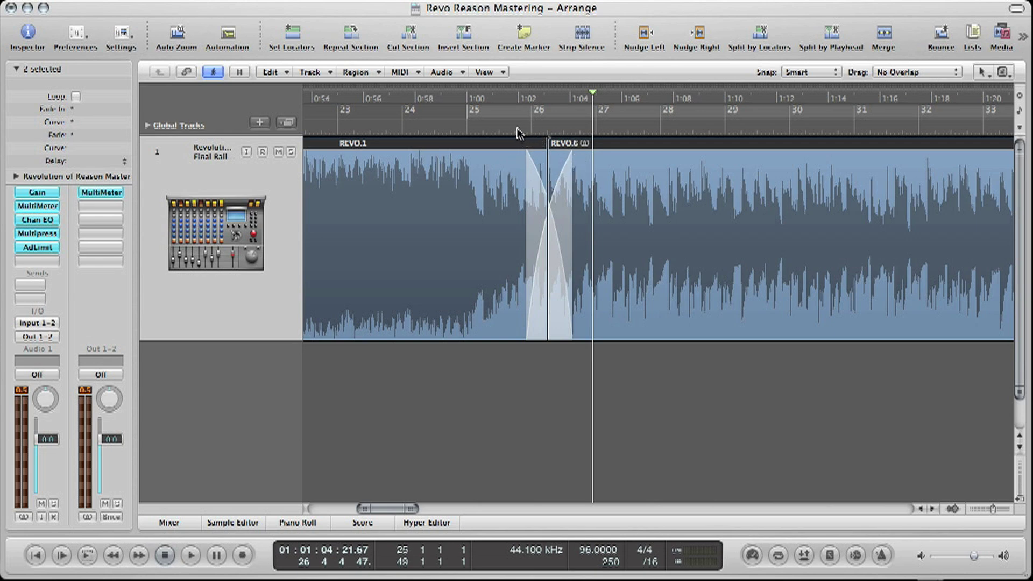
# Step: Play from just before bar 26 through the crossfade to about bar 28
pyautogui.click(519, 133)
pyautogui.press('space')
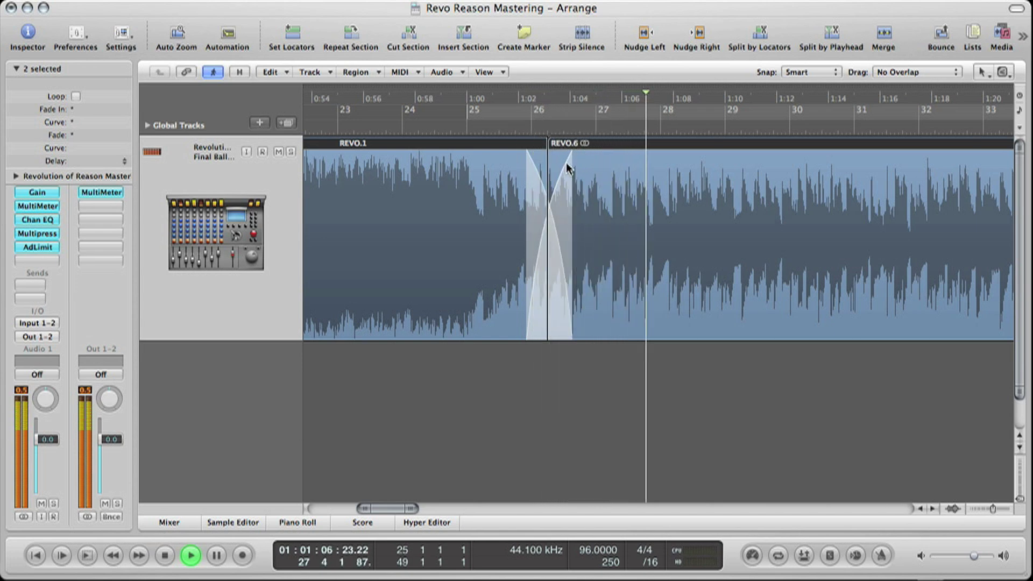
pyautogui.press('space')
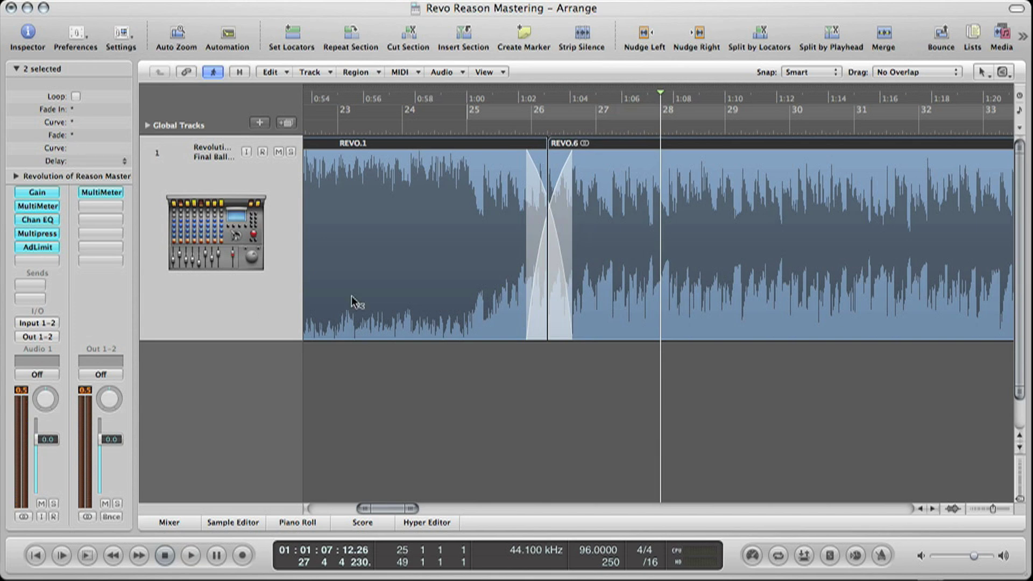
# Step: Split the selected REVO.6 region at about bar 49, where the loud section ends
pyautogui.hotkey('ctrl', 'Left')
pyautogui.hotkey('ctrl', 'Left')
pyautogui.hotkey('ctrl', 'Left')
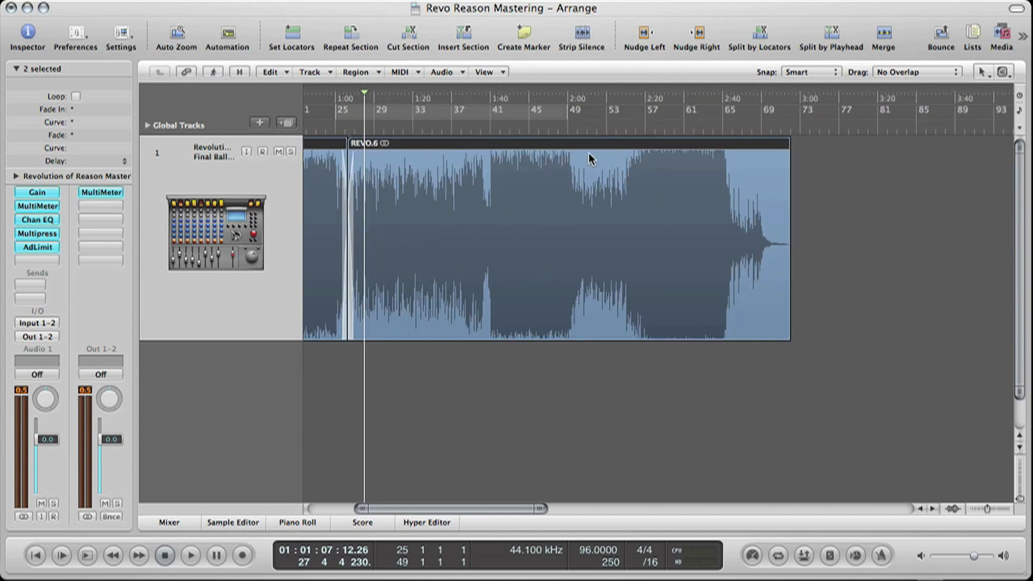
pyautogui.click(571, 132)
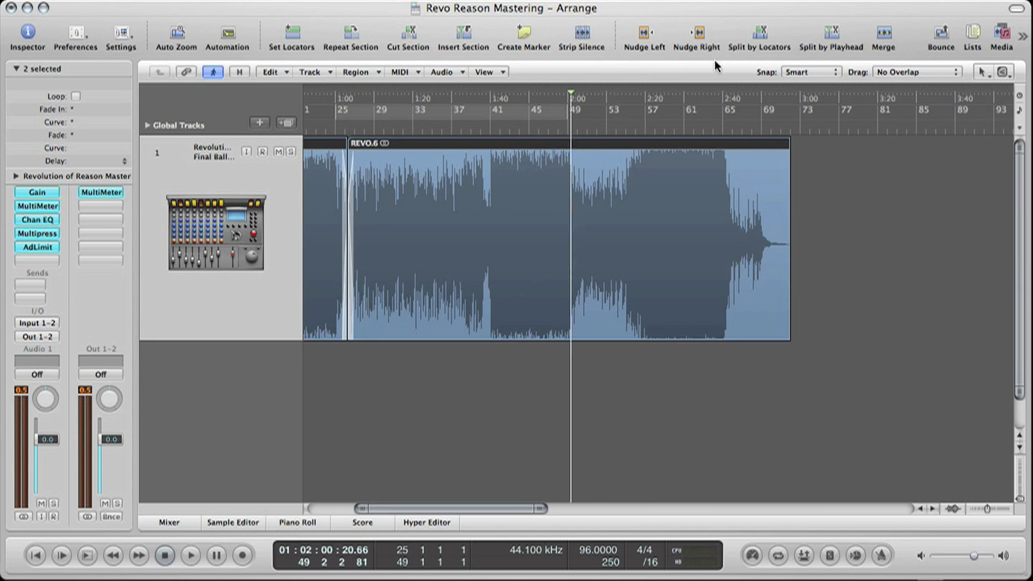
pyautogui.click(849, 44)
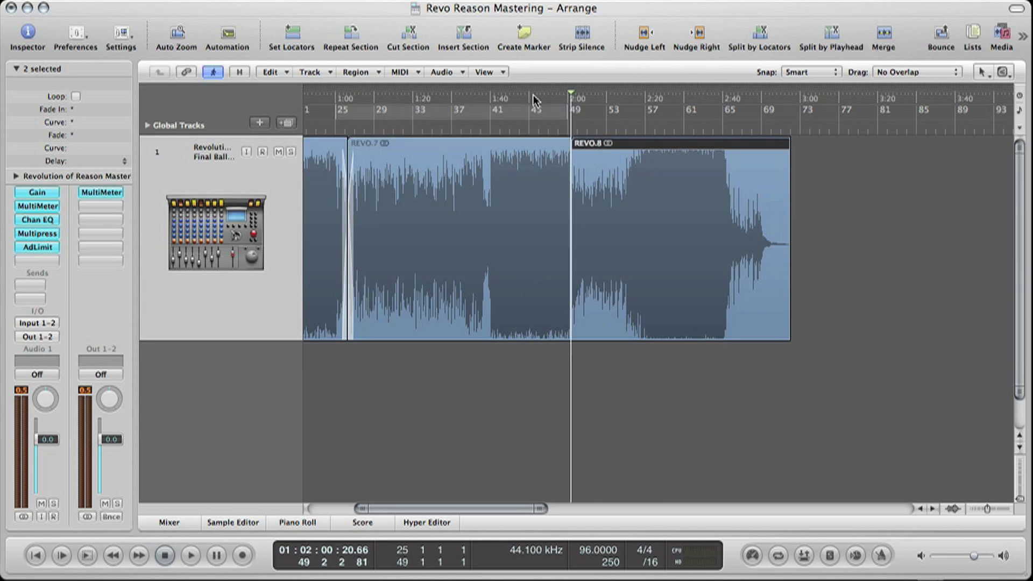
# Step: Place the playhead at about bar 40, before the loud section, and select REVO.7
pyautogui.click(481, 128)
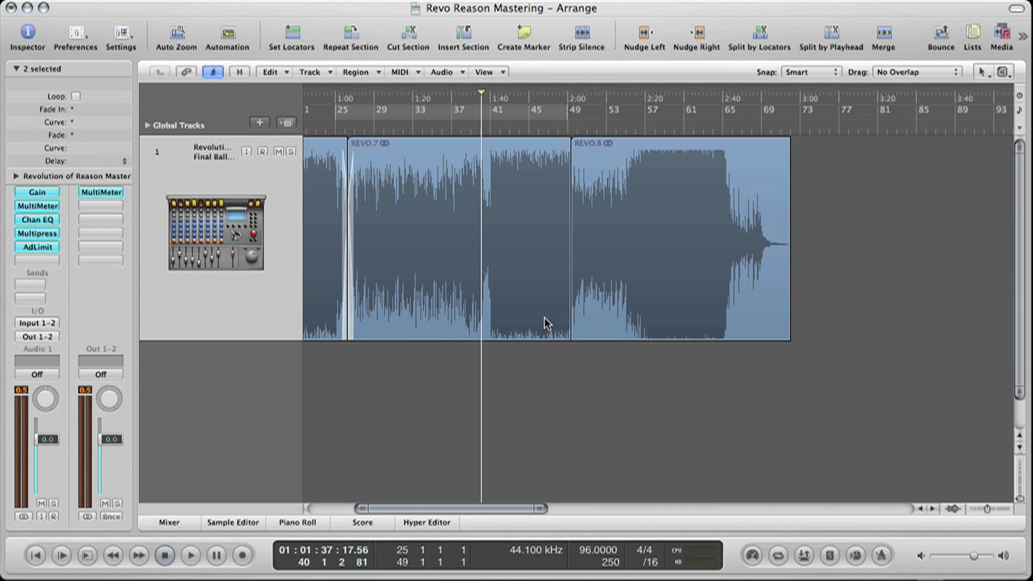
pyautogui.click(562, 324)
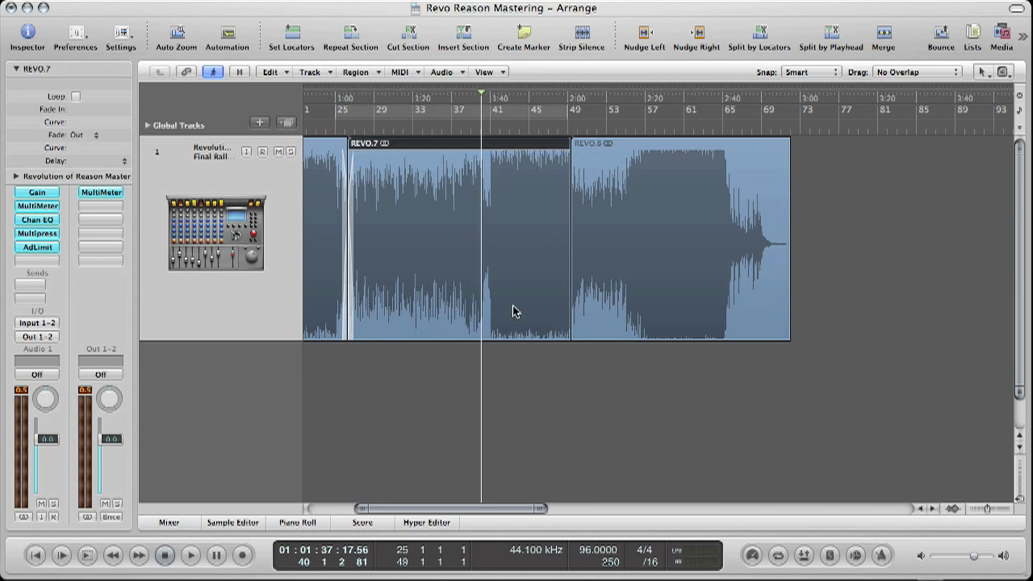